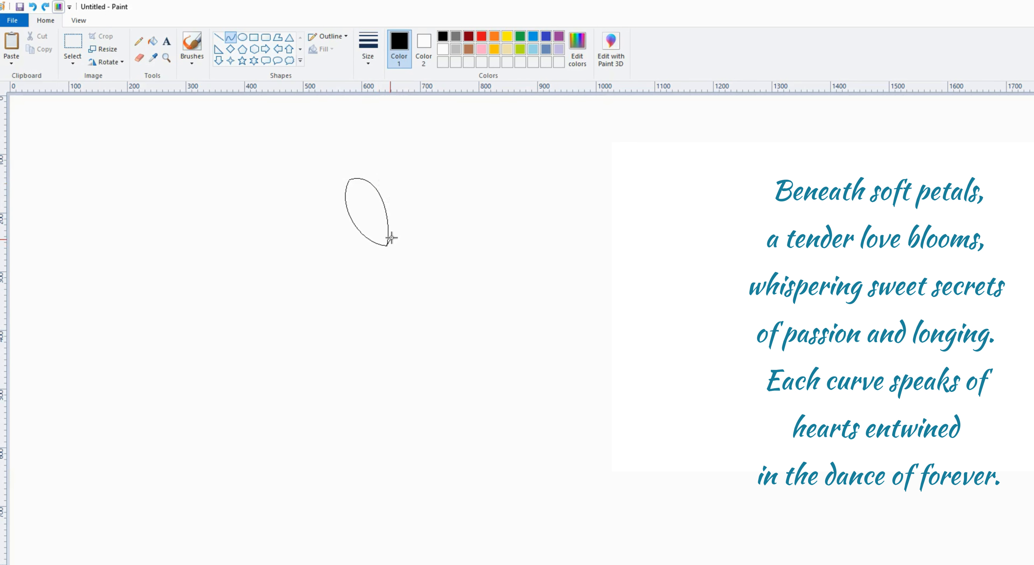
- Finish curving the central petal and draw the tulip's right outer petal with two curves rising from the flower base
left_click_drag(395, 221, 382, 179)
left_click_drag(387, 245, 396, 174)
left_click_drag(396, 213, 408, 217)
left_click_drag(387, 244, 397, 175)
left_click_drag(397, 212, 412, 217)
- Draw the tulip's left outer petal as a sweeping pointed shape with a folded lower edge ending at the flower base
left_click_drag(387, 245, 295, 207)
left_click_drag(358, 233, 361, 249)
mouse_move(349, 219)
left_mouse_down()
mouse_move(295, 207)
mouse_move(337, 215)
mouse_move(334, 204)
left_mouse_up()
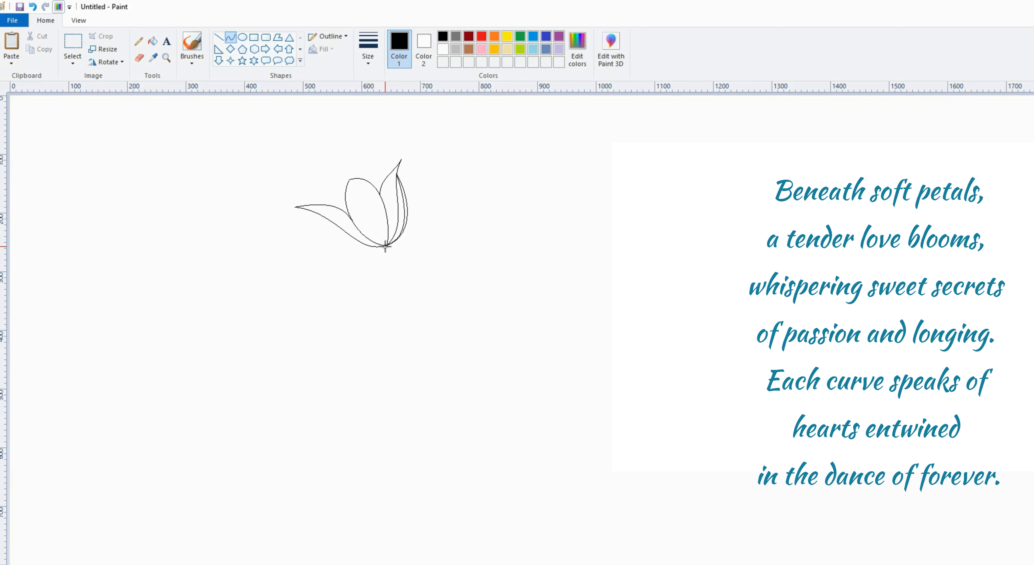
left_click_drag(387, 245, 323, 217)
left_click_drag(363, 253, 341, 243)
- Add the small pointed back petals behind the tulip's central petal using short curves
left_click_drag(318, 205, 323, 178)
mouse_move(317, 198)
left_mouse_down()
mouse_move(308, 200)
mouse_move(323, 179)
left_mouse_up()
left_click(341, 181)
left_click_drag(388, 177, 370, 163)
mouse_move(338, 181)
left_mouse_down()
mouse_move(341, 167)
mouse_move(358, 169)
mouse_move(344, 166)
left_mouse_up()
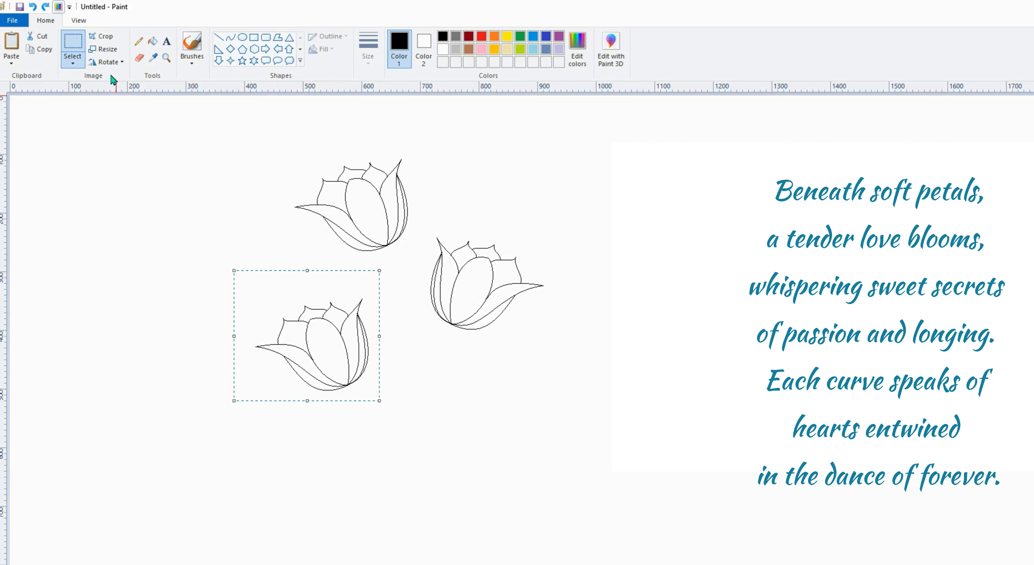
- Rotate the lower-left tulip copy right 90°, flip it horizontally, and shift it slightly right beneath the top tulip
left_click(108, 62)
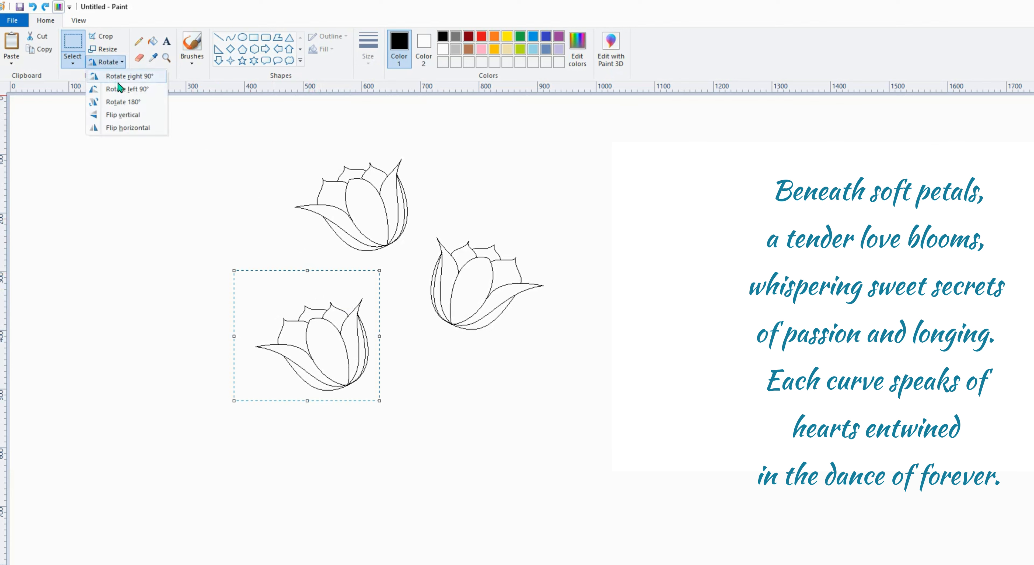
left_click(119, 79)
left_click(116, 65)
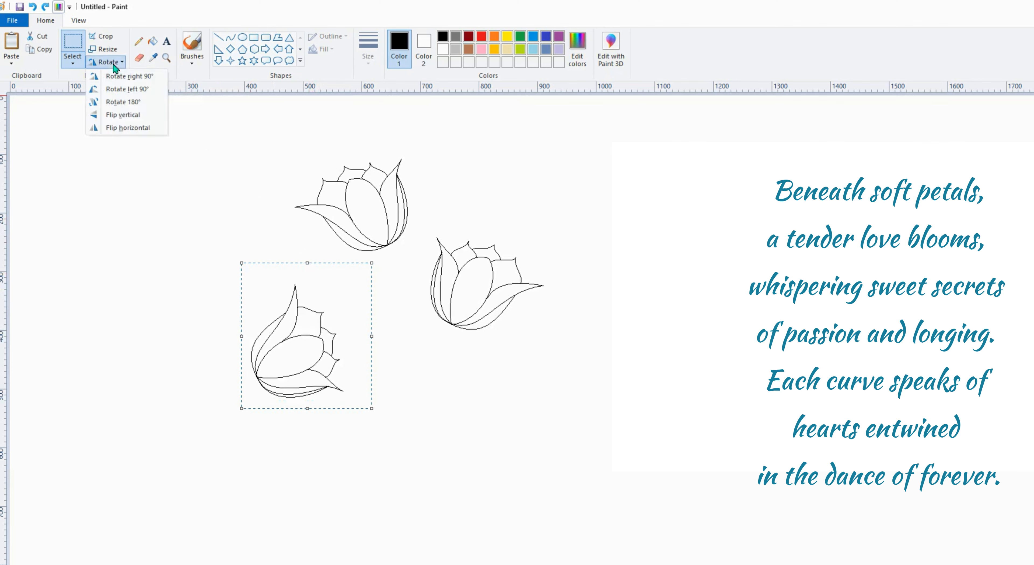
left_click(131, 128)
left_click_drag(307, 338, 327, 334)
- Draw the top tulip's long curved stem with two Curve lines running from the flower base down to the bouquet's foot
left_click(230, 37)
left_click_drag(387, 246, 416, 553)
left_click_drag(407, 480, 383, 483)
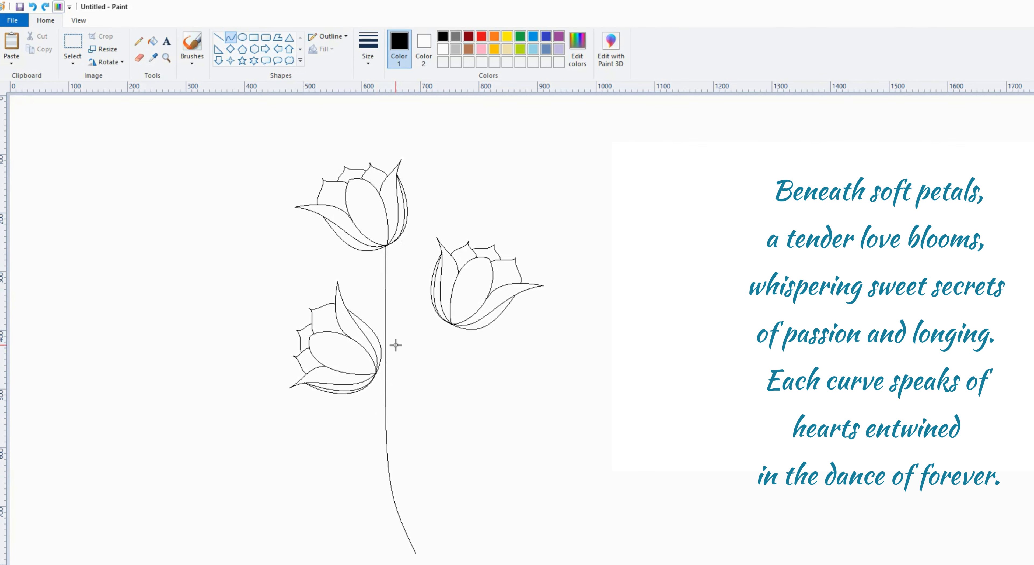
left_click_drag(395, 345, 431, 342)
left_click_drag(422, 551, 388, 245)
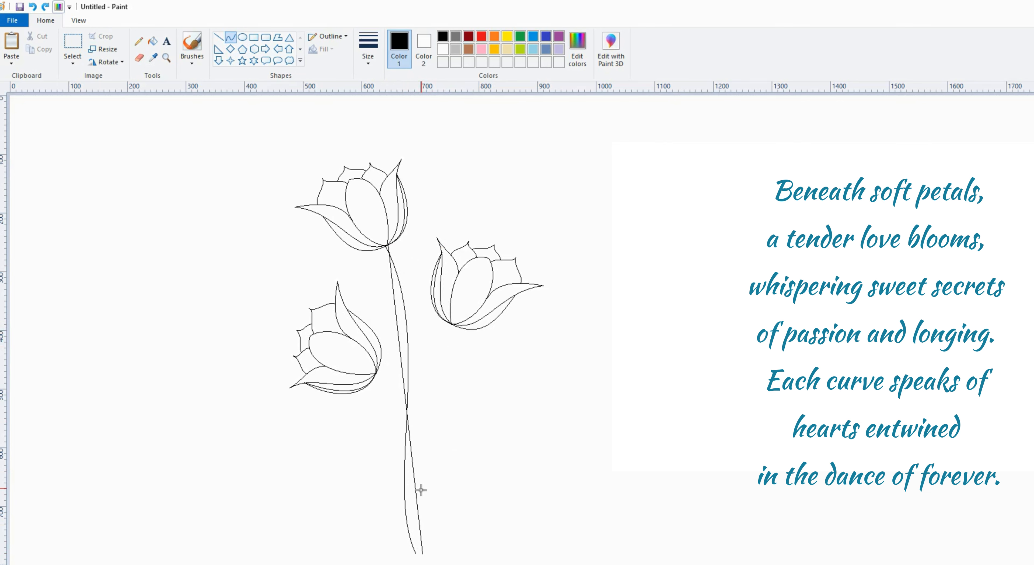
mouse_move(415, 499)
left_mouse_down()
mouse_move(393, 511)
mouse_move(415, 389)
mouse_move(438, 342)
left_mouse_up()
- Draw the right tulip's curved double-line stem from its base down to the foot of the central stem
left_click_drag(412, 524, 452, 324)
left_click_drag(419, 488, 405, 486)
left_click_drag(426, 385, 418, 377)
left_click_drag(420, 549, 455, 324)
left_click_drag(426, 493, 407, 493)
mouse_move(429, 436)
left_mouse_down()
mouse_move(424, 367)
mouse_move(398, 480)
mouse_move(405, 498)
left_mouse_up()
- Draw the lower-left tulip's curved double-line stem so that it joins the other stems at the foot
left_click_drag(402, 449, 408, 442)
left_click_drag(387, 396, 393, 387)
left_click_drag(413, 545, 375, 375)
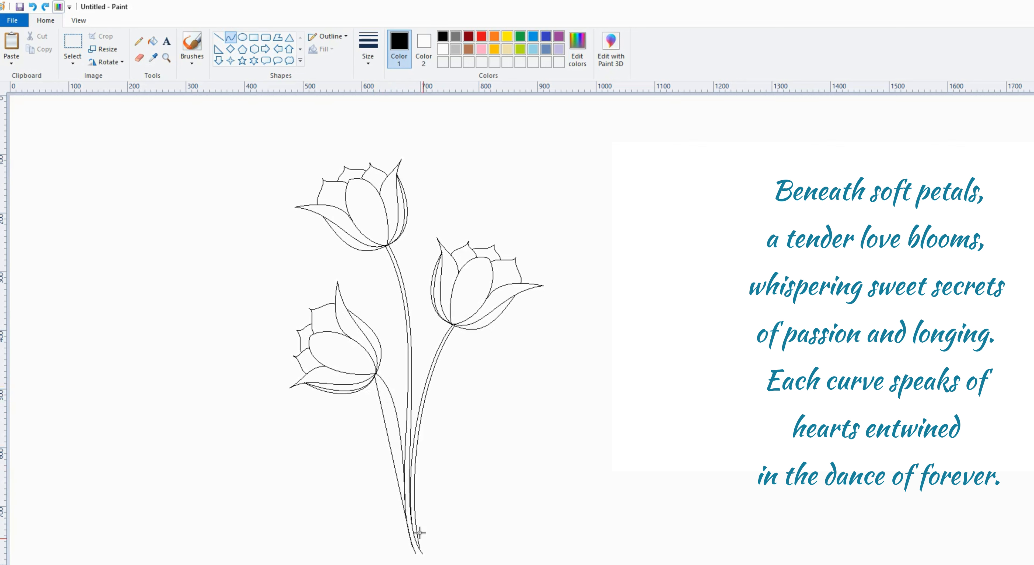
left_click_drag(402, 519, 397, 516)
left_click_drag(384, 442, 401, 406)
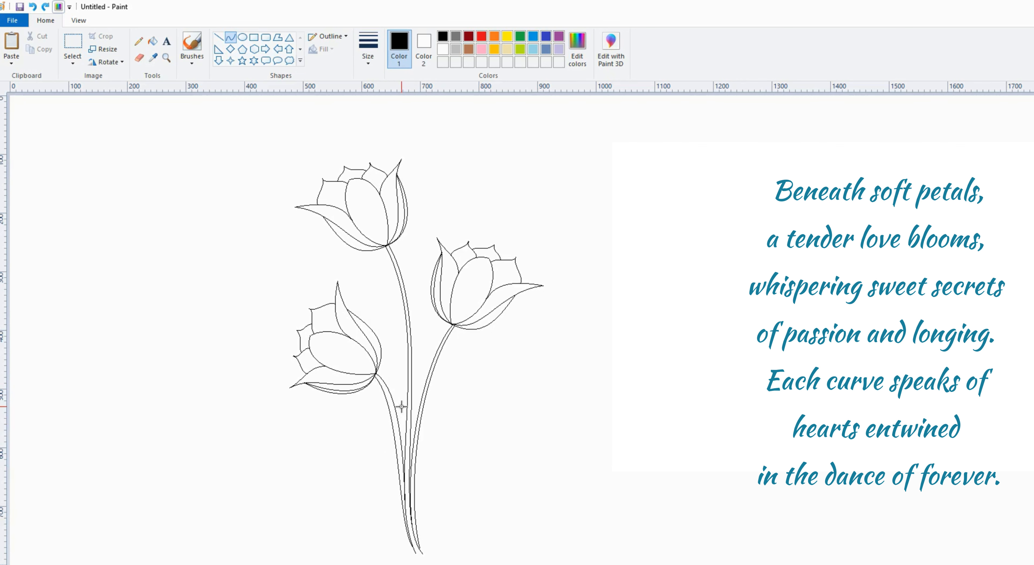
- Draw a short stalk branching left from the stems and a pointed leaf at its tip, below the lower-left tulip
left_click_drag(414, 546, 387, 460)
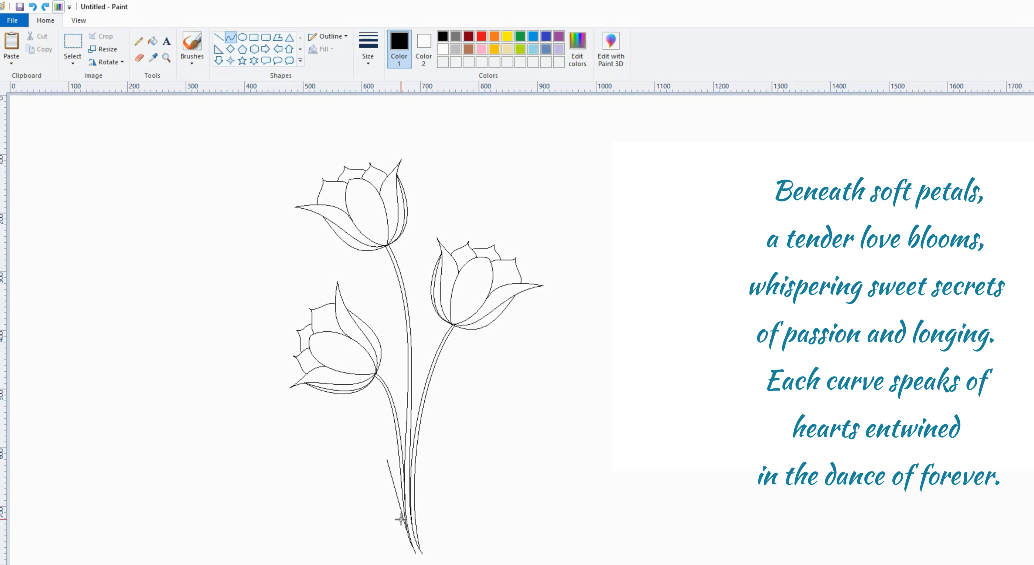
left_click_drag(401, 519, 357, 422)
mouse_move(386, 456)
left_mouse_down()
mouse_move(364, 466)
mouse_move(354, 431)
mouse_move(372, 434)
mouse_move(356, 422)
mouse_move(391, 437)
left_mouse_up()
left_click_drag(364, 426, 376, 430)
- Draw a second curved double-line stalk on the left, lower than the first, ending in a horizontal pointed leaf
left_click_drag(413, 554, 375, 493)
left_click_drag(408, 542, 408, 530)
left_click_drag(381, 502, 396, 498)
left_click_drag(413, 555, 374, 494)
key("ctrl+z")
mouse_move(409, 548)
left_mouse_down()
mouse_move(397, 556)
mouse_move(409, 535)
mouse_move(397, 506)
mouse_move(330, 488)
mouse_move(348, 494)
mouse_move(340, 483)
left_mouse_up()
left_click_drag(377, 494, 332, 488)
mouse_move(364, 484)
left_mouse_down()
mouse_move(370, 475)
mouse_move(347, 471)
left_mouse_up()
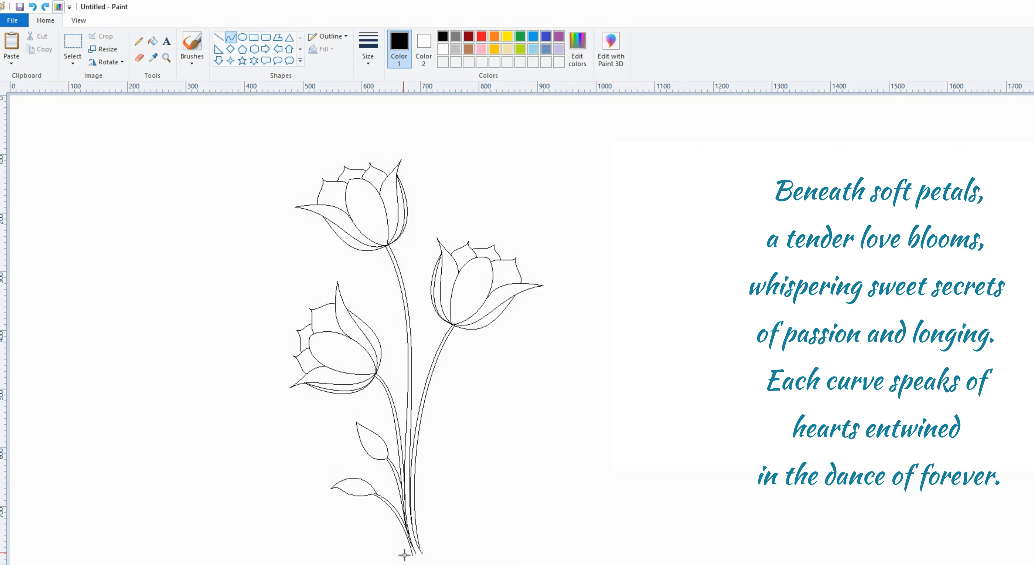
- Draw the lowest left stalk as two curves arching from the bouquet's foot, with a pointed leaf at its end
mouse_move(405, 555)
left_mouse_down()
mouse_move(377, 515)
mouse_move(399, 531)
left_mouse_up()
left_click_drag(399, 555, 378, 517)
left_click_drag(389, 536, 395, 532)
left_click_drag(378, 516, 332, 524)
mouse_move(349, 522)
left_mouse_down()
mouse_move(370, 513)
mouse_move(358, 509)
mouse_move(368, 515)
left_mouse_up()
mouse_move(358, 509)
left_mouse_down()
mouse_move(332, 523)
mouse_move(343, 520)
left_mouse_up()
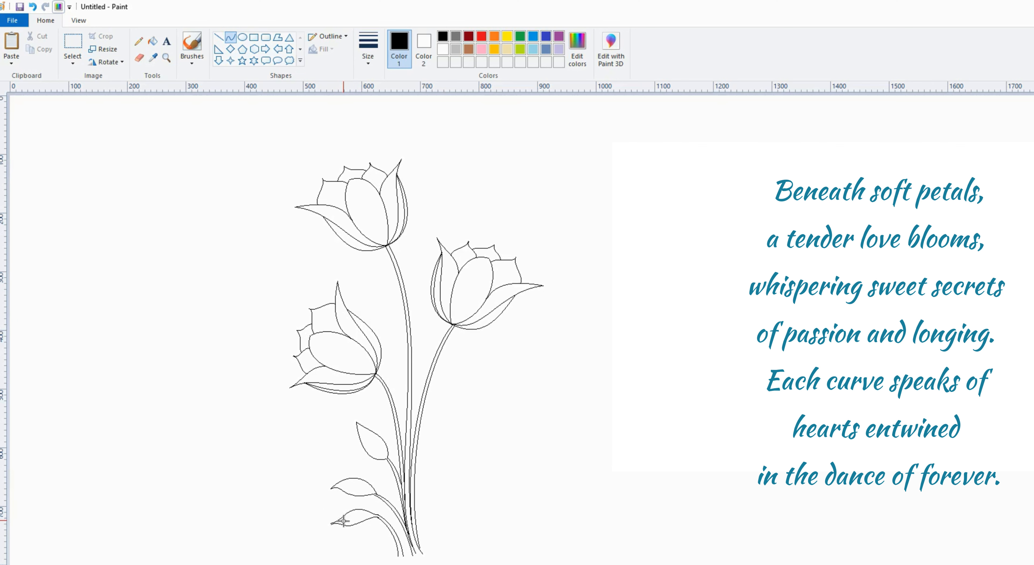
- Draw a curved double-line stalk branching from the right side of the stems below the right tulip
left_click_drag(415, 475, 445, 407)
left_click(423, 437)
left_click(434, 426)
left_click_drag(416, 521, 446, 411)
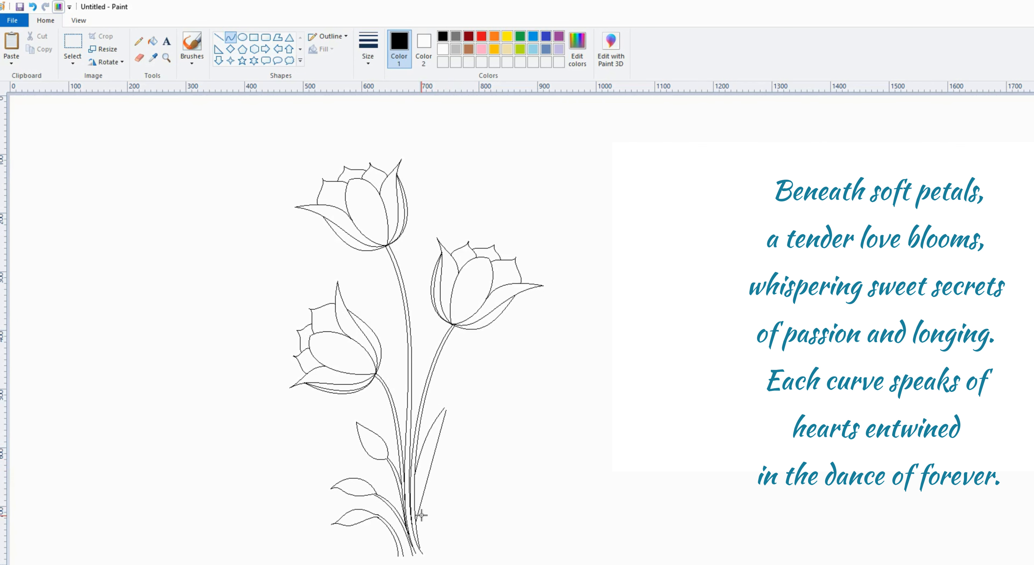
- Undo the misplaced line and draw a pointed leaf at the tip of the upper right stalk
mouse_move(422, 515)
left_mouse_down()
mouse_move(412, 494)
mouse_move(432, 443)
mouse_move(422, 454)
mouse_move(415, 473)
mouse_move(472, 373)
left_mouse_up()
key("ctrl+z")
left_click_drag(454, 394, 447, 377)
left_click_drag(467, 381, 474, 379)
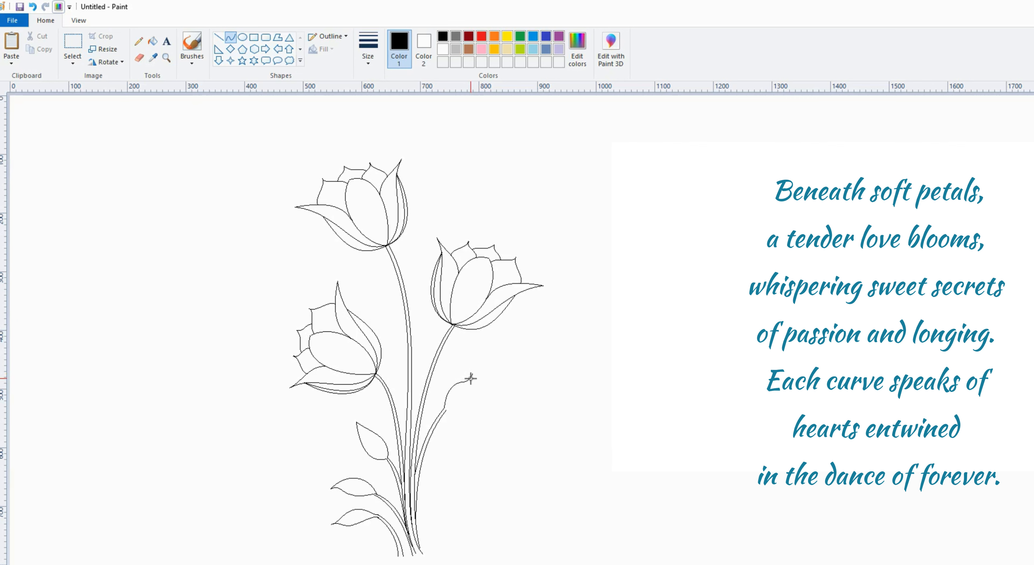
mouse_move(446, 409)
left_mouse_down()
mouse_move(473, 374)
mouse_move(461, 402)
left_mouse_up()
left_click_drag(469, 390, 473, 395)
- Draw the middle right stalk with two curves and close a broad pointed leaf at its tip
left_click_drag(416, 524, 438, 458)
left_click_drag(424, 498, 420, 488)
left_click_drag(430, 474, 428, 468)
left_click_drag(422, 551, 439, 460)
left_click_drag(424, 524, 475, 425)
left_click_drag(447, 443, 434, 440)
left_click_drag(456, 430, 451, 427)
left_click_drag(475, 425, 468, 465)
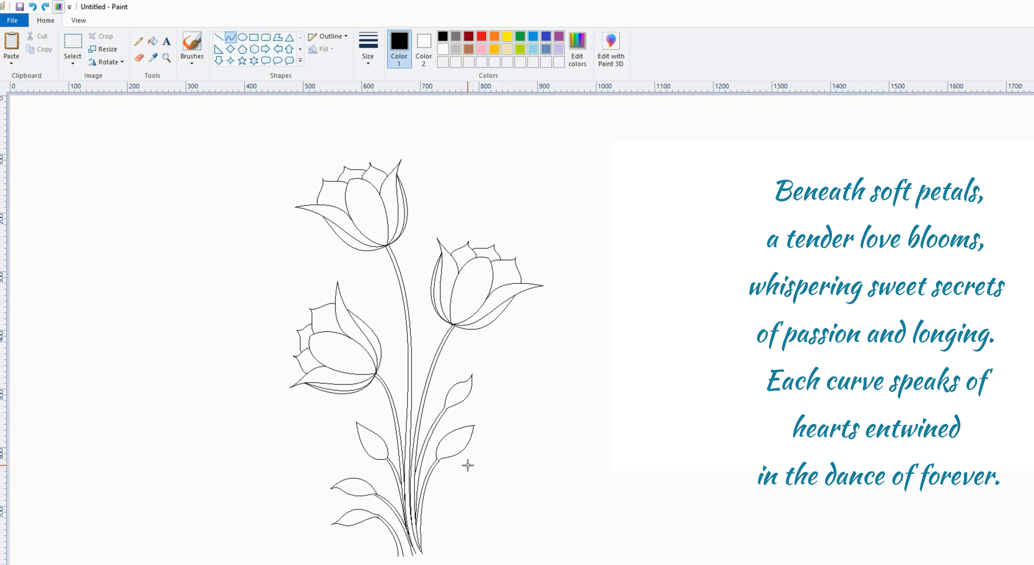
- Draw the lowest right stalk arching outward from the bouquet's foot, with a drooping leaf at its end
left_click_drag(423, 549, 454, 500)
left_click_drag(434, 536, 438, 505)
left_click_drag(430, 554, 459, 529)
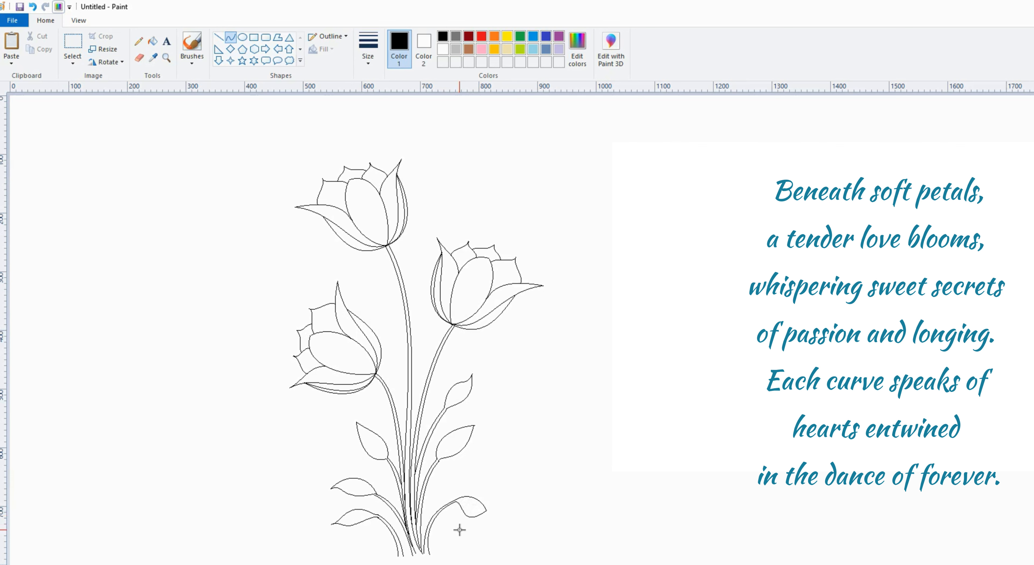
- With the basic brush at its thinnest size, draw a small winged insect's wings and body between the upper tulips, undoing the stray stroke
left_click(193, 63)
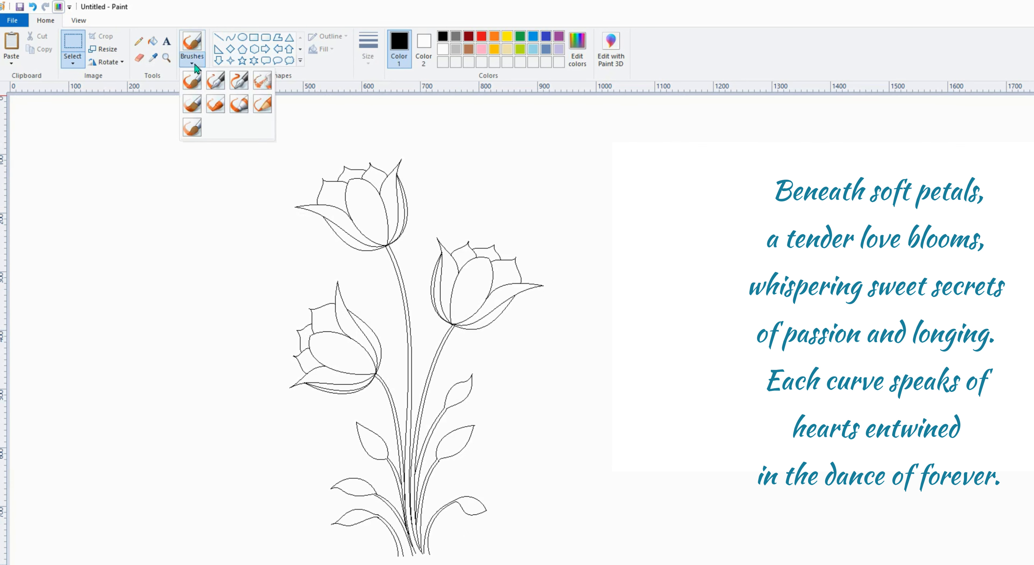
left_click(192, 80)
left_click(367, 50)
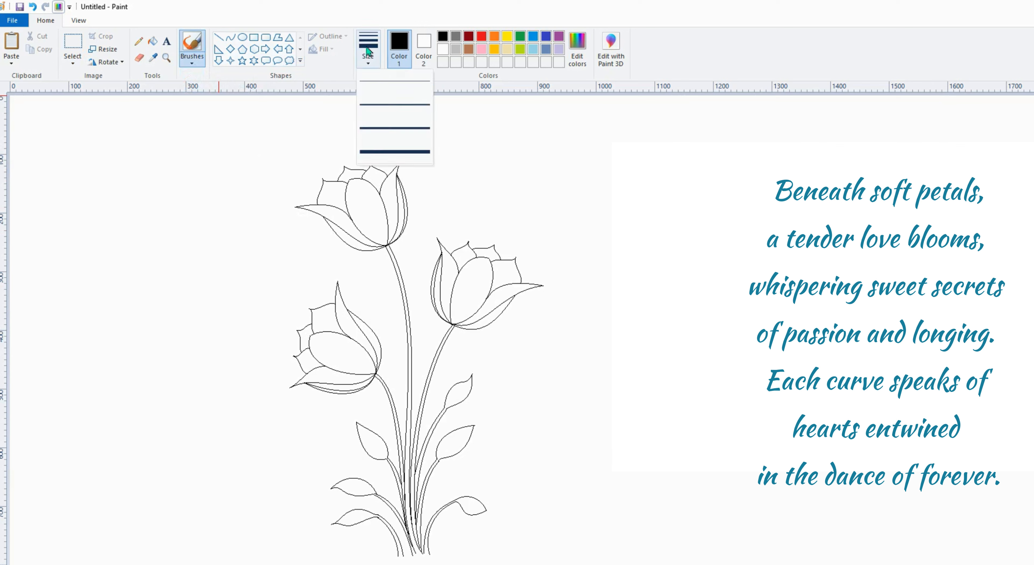
left_click(385, 83)
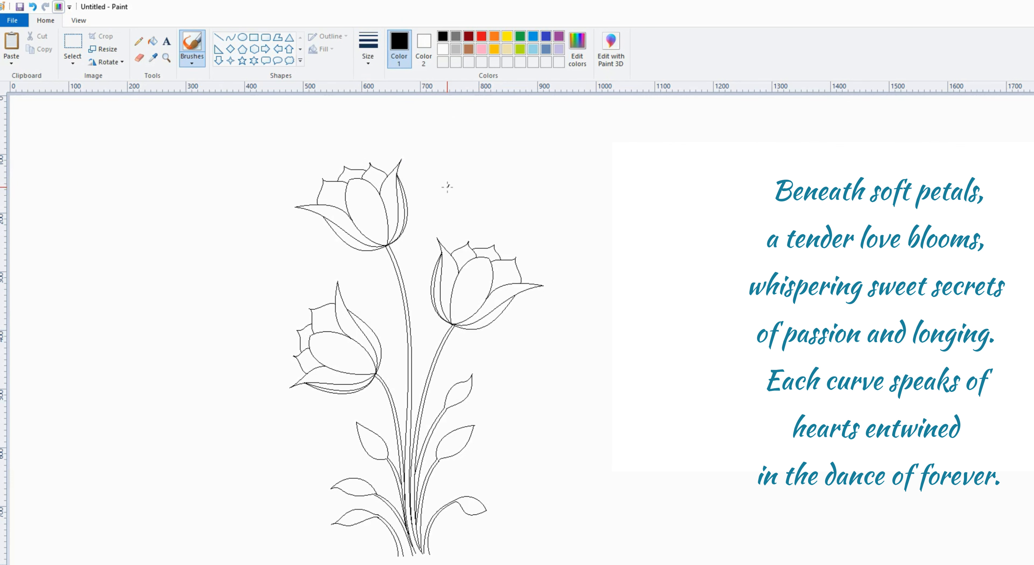
mouse_move(448, 186)
left_mouse_down()
mouse_move(447, 208)
mouse_move(463, 199)
mouse_move(456, 185)
left_mouse_up()
mouse_move(452, 178)
left_mouse_down()
mouse_move(461, 162)
mouse_move(478, 172)
mouse_move(447, 177)
left_mouse_up()
left_click_drag(465, 188, 468, 184)
key("ctrl+z")
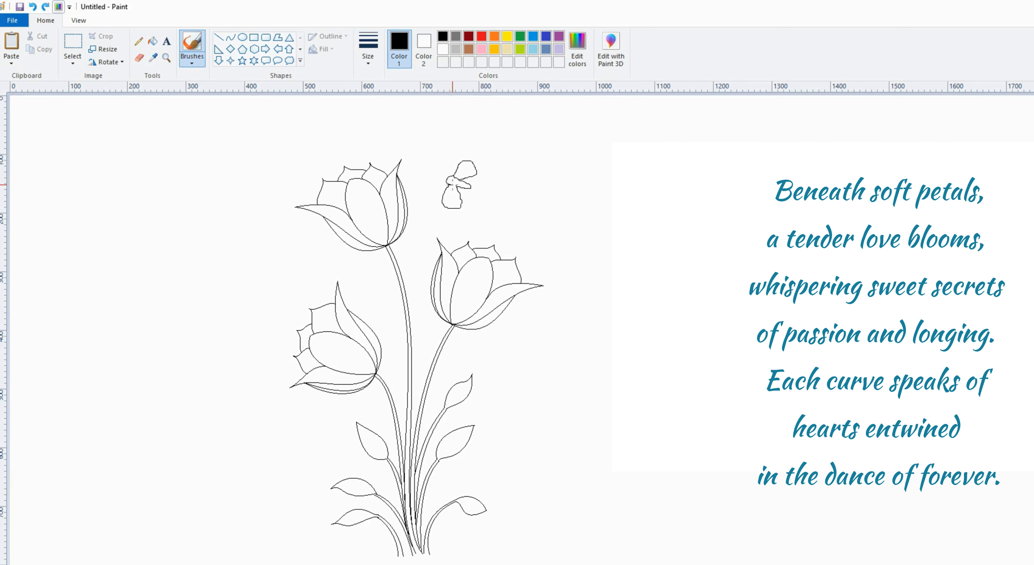
- Add the insect's body detail and two small antennae with fine brush strokes
left_click_drag(453, 184, 456, 185)
mouse_move(448, 177)
left_mouse_down()
mouse_move(443, 170)
mouse_move(436, 184)
left_mouse_up()
left_click_drag(443, 167, 443, 169)
left_click_drag(439, 175, 439, 177)
- Trim the uneven stem ends at the bouquet's foot and draw a straight horizontal ground line across the canvas there
left_click(73, 43)
left_click(78, 43)
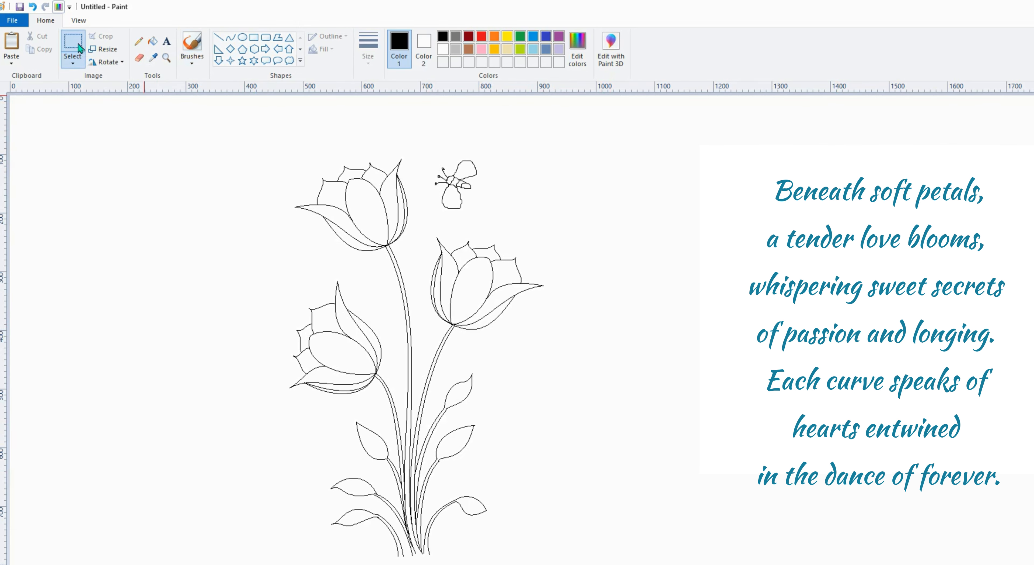
left_click_drag(550, 564, 186, 552)
left_click(219, 37)
left_click_drag(11, 552, 1033, 553)
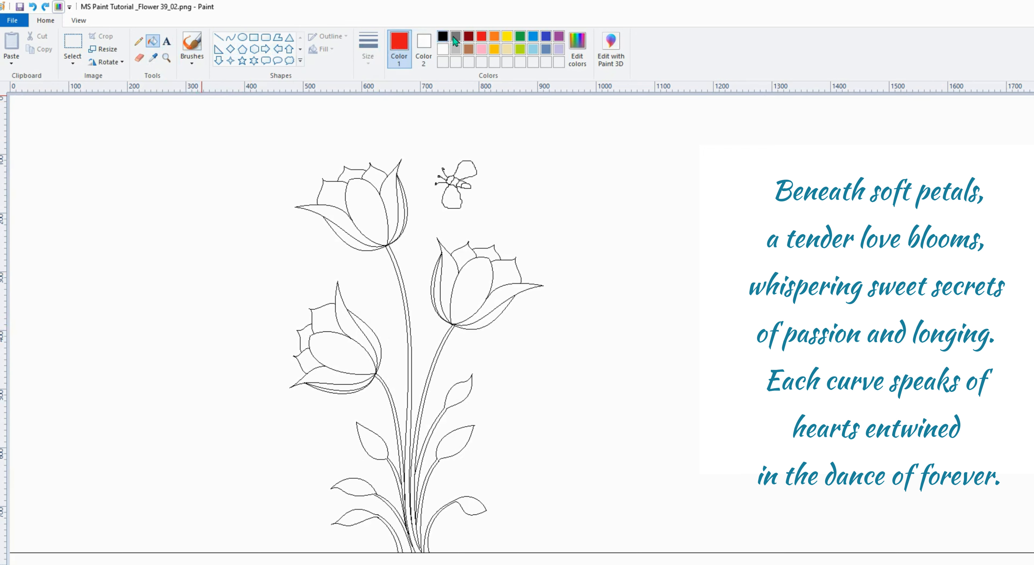
- Mix a darker red and fill the outer petal edges of the three tulips with deep red shades
left_click(577, 45)
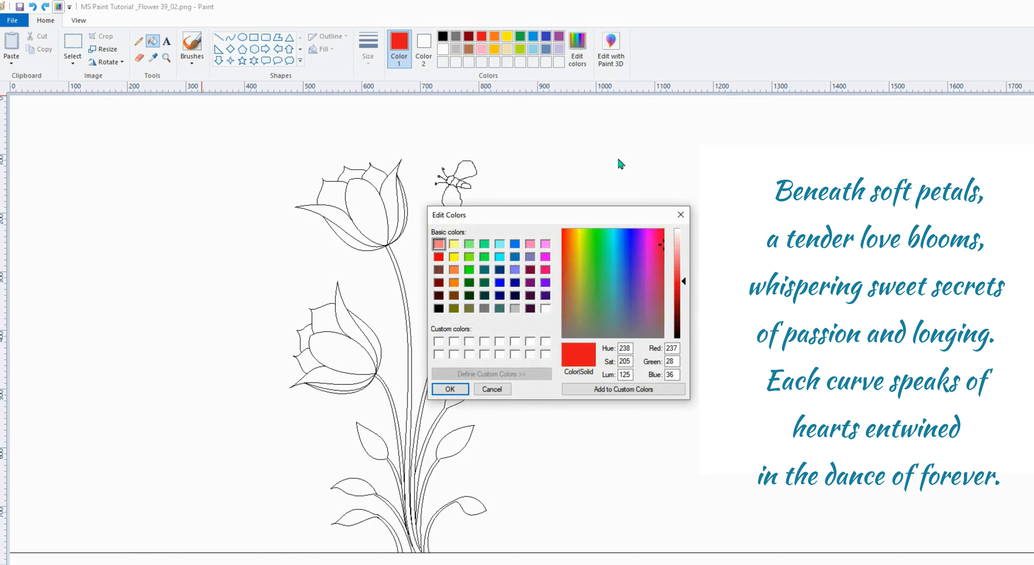
left_click(685, 282)
left_click_drag(684, 283, 687, 297)
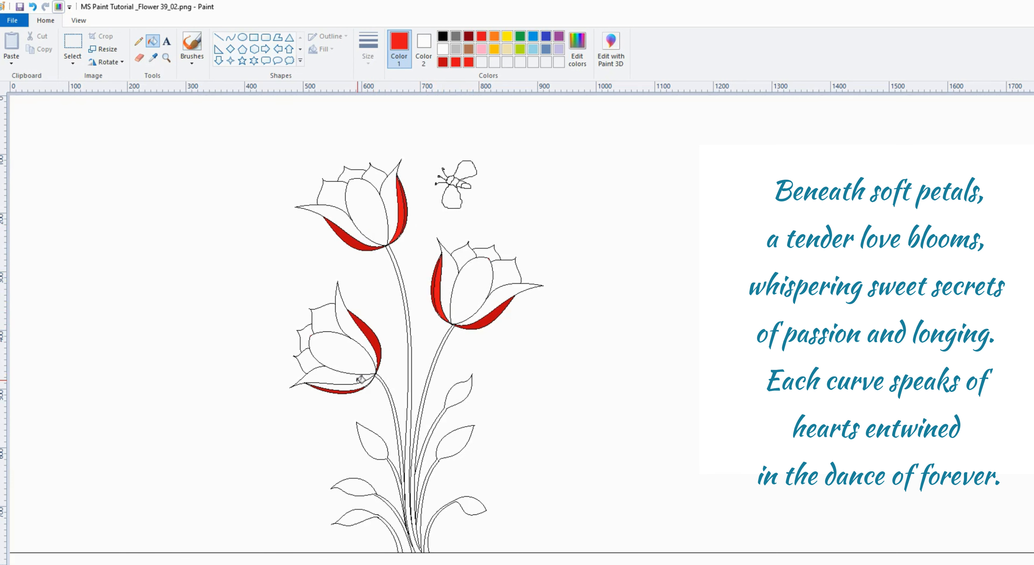
left_click(359, 383)
- Mix a lighter red of RGB 240, 51, 61 and fill the top tulip's central, left and right petals
left_click(579, 42)
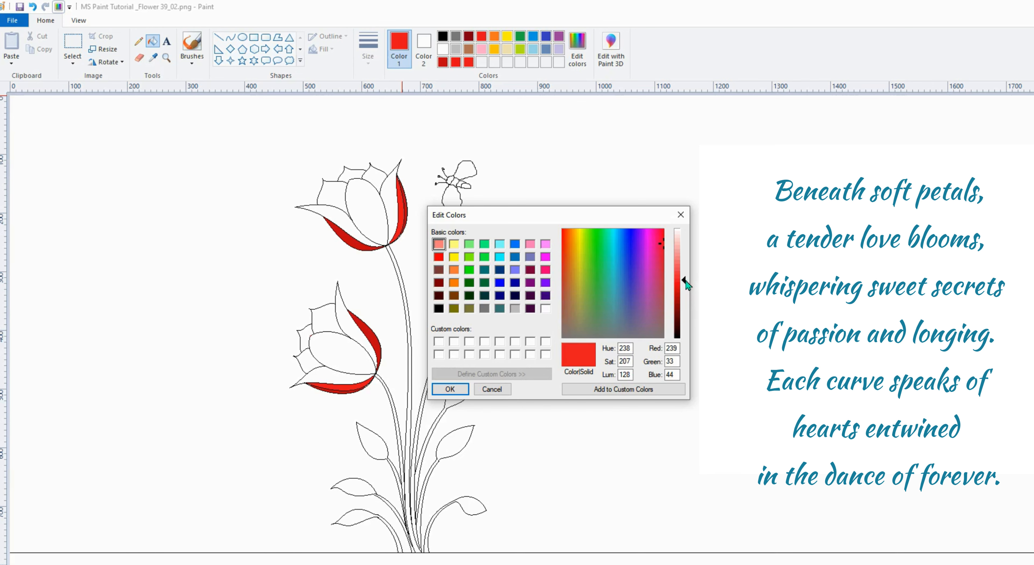
left_click_drag(687, 283, 687, 275)
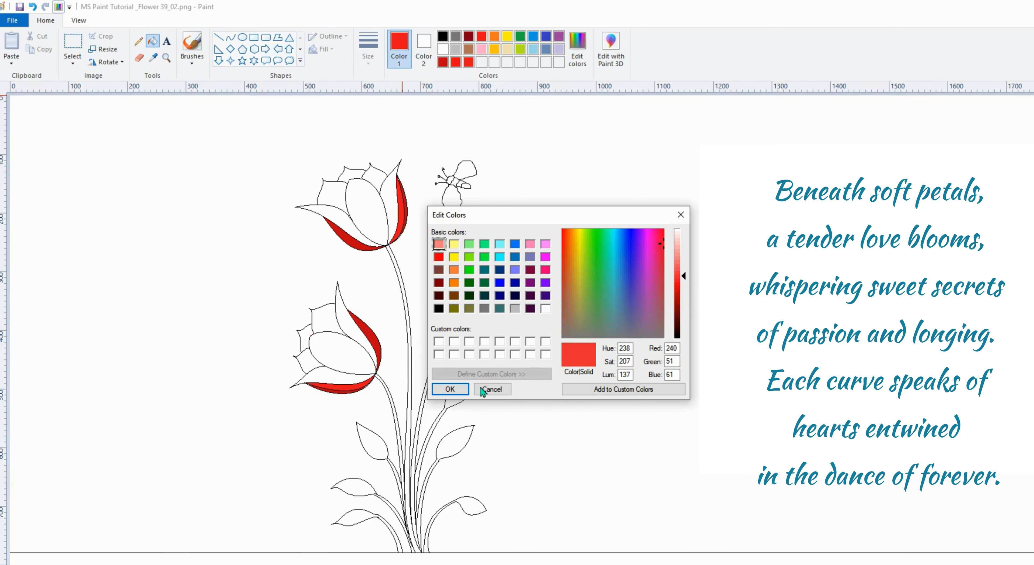
left_click(450, 388)
left_click(345, 217)
left_click(373, 215)
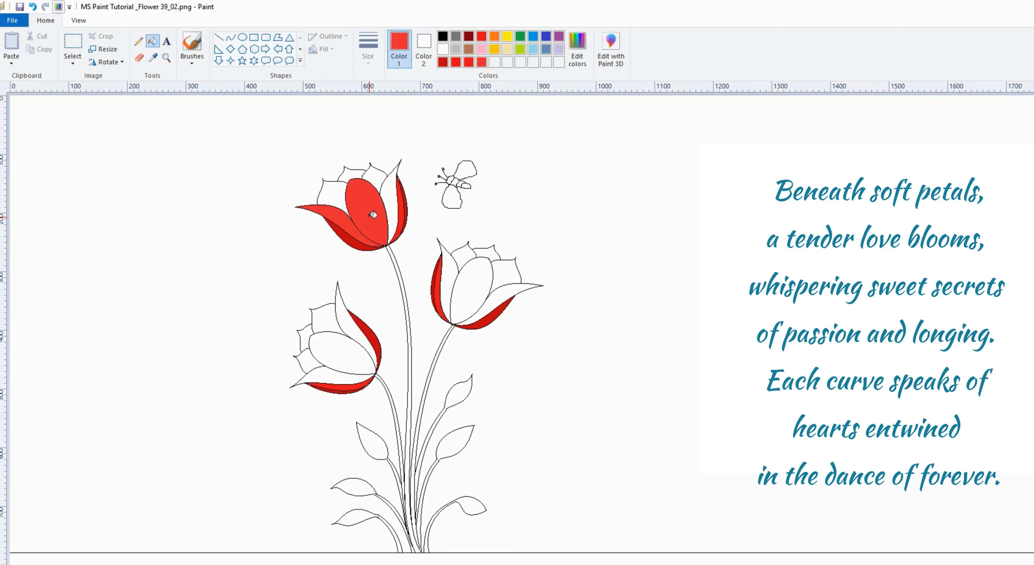
left_click(393, 203)
- Fill the central and side petals of the right and lower-left tulips with the same lighter red
left_click(448, 277)
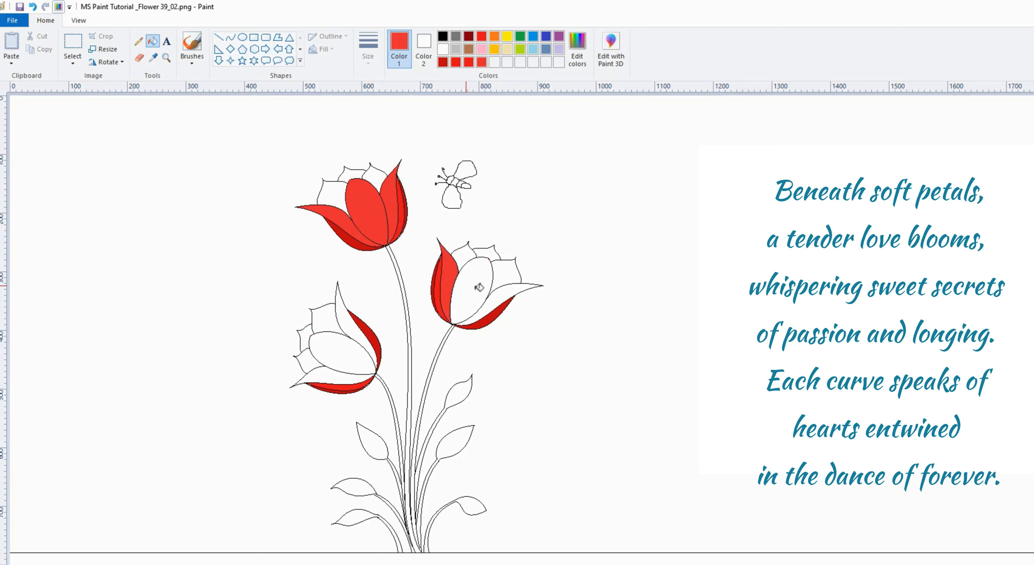
left_click(479, 287)
left_click(498, 296)
left_click(360, 377)
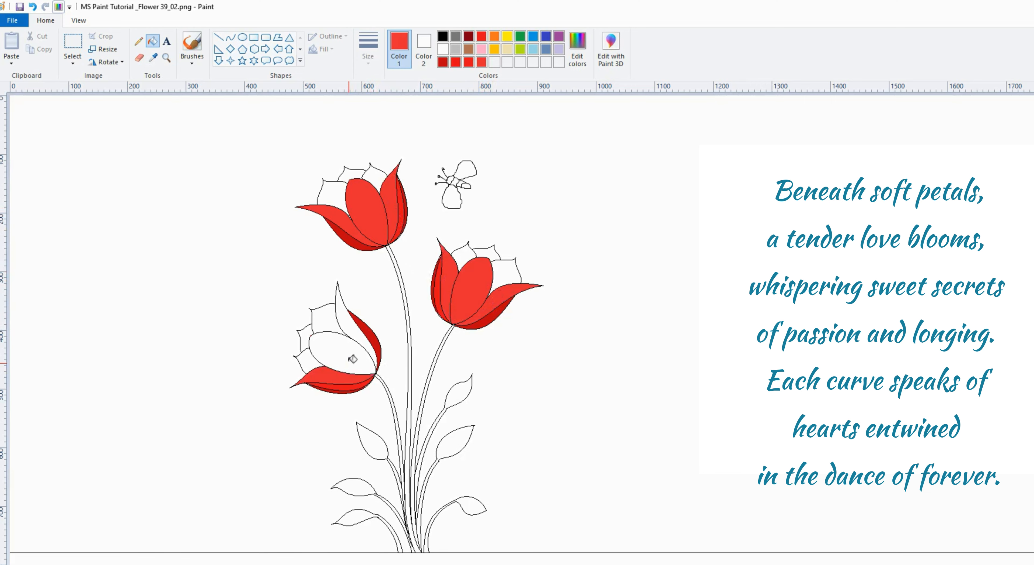
left_click(353, 359)
left_click(348, 314)
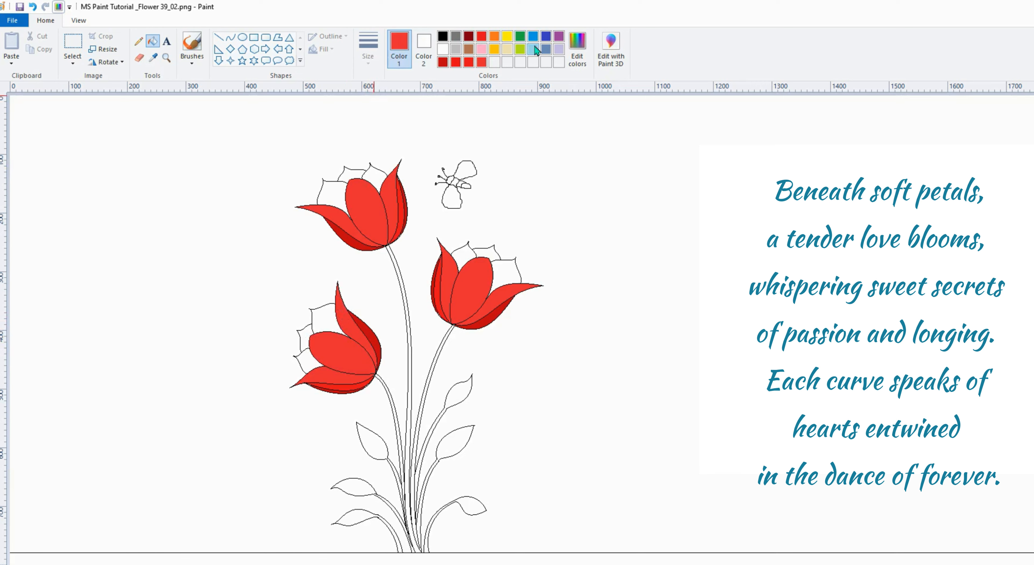
- Mix a pale red of RGB 243, 90, 98 and fill the tulips' back petals with pale red and pink shades
left_click(572, 43)
left_click_drag(684, 284, 685, 273)
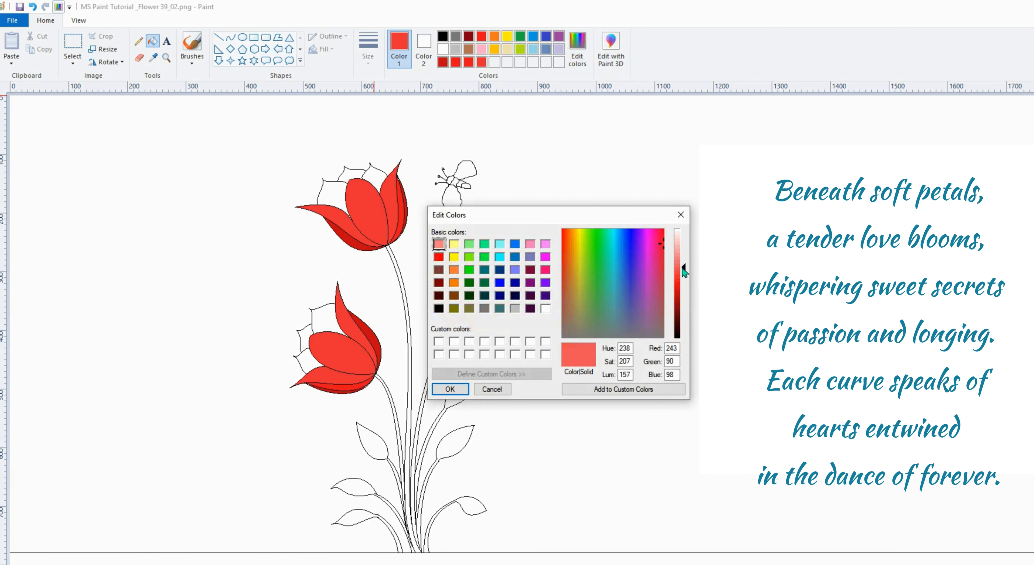
left_click(450, 389)
left_click(332, 316)
left_click(308, 352)
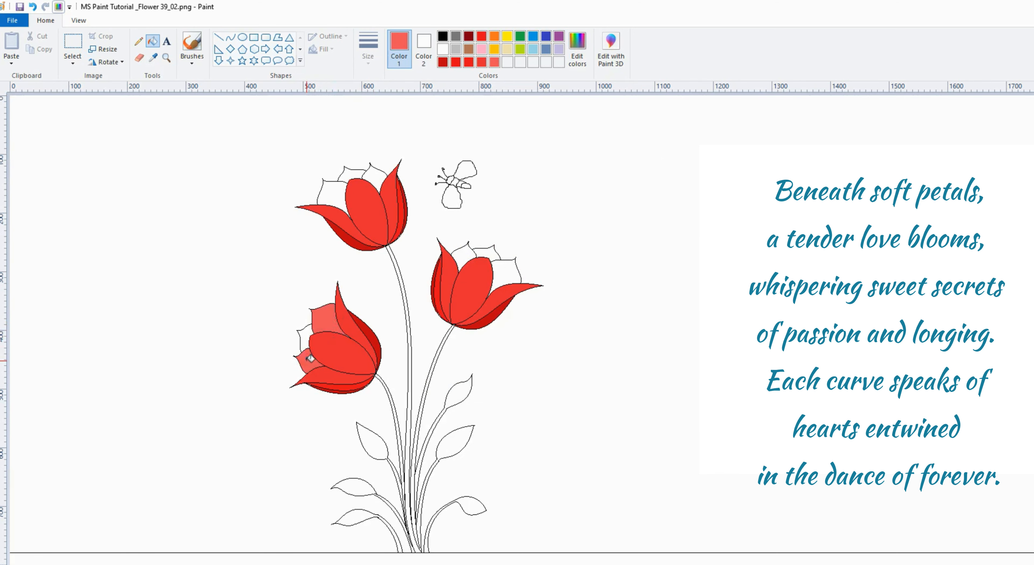
left_click(340, 191)
left_click(375, 176)
left_click(353, 174)
- Mix a dark olive green and fill the three tulip stems with it
left_click(521, 37)
left_click(577, 49)
left_click_drag(682, 293, 682, 312)
left_click_drag(594, 264, 582, 267)
left_click(450, 388)
left_click(406, 361)
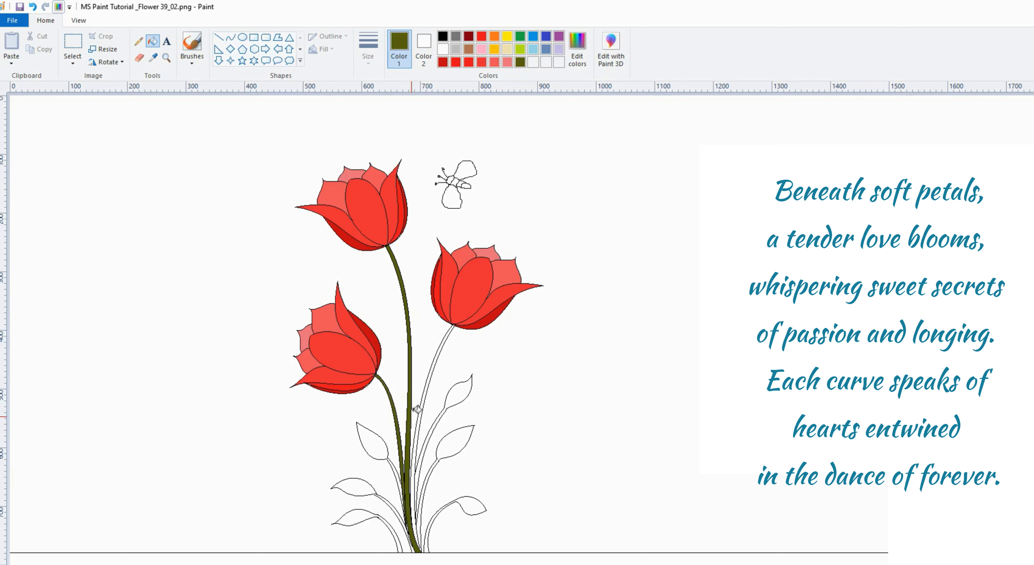
left_click(433, 370)
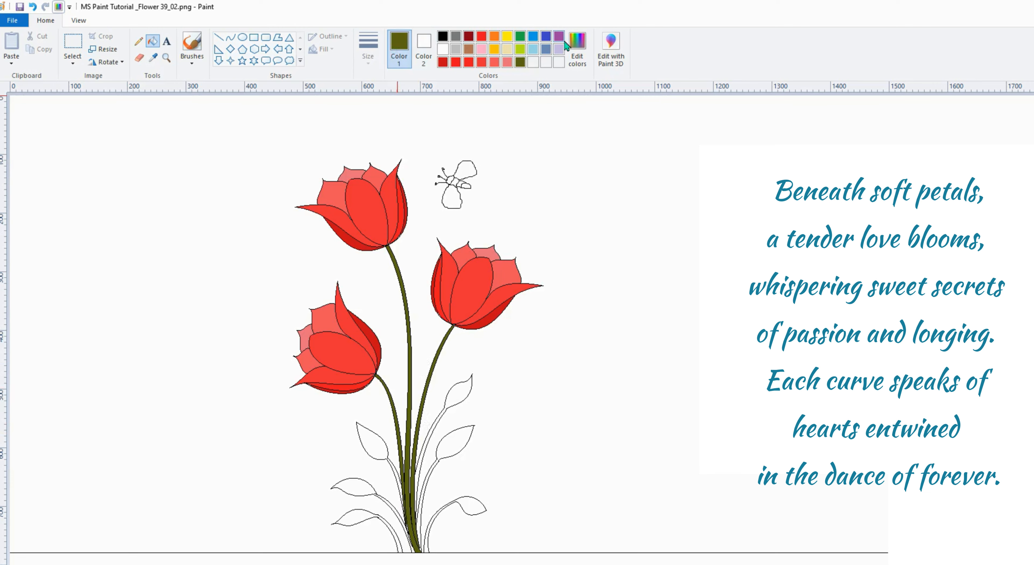
- Mix a medium green of RGB 64, 131, 35 and fill all six leaves and their stalks with it
left_click(575, 45)
left_click(684, 309)
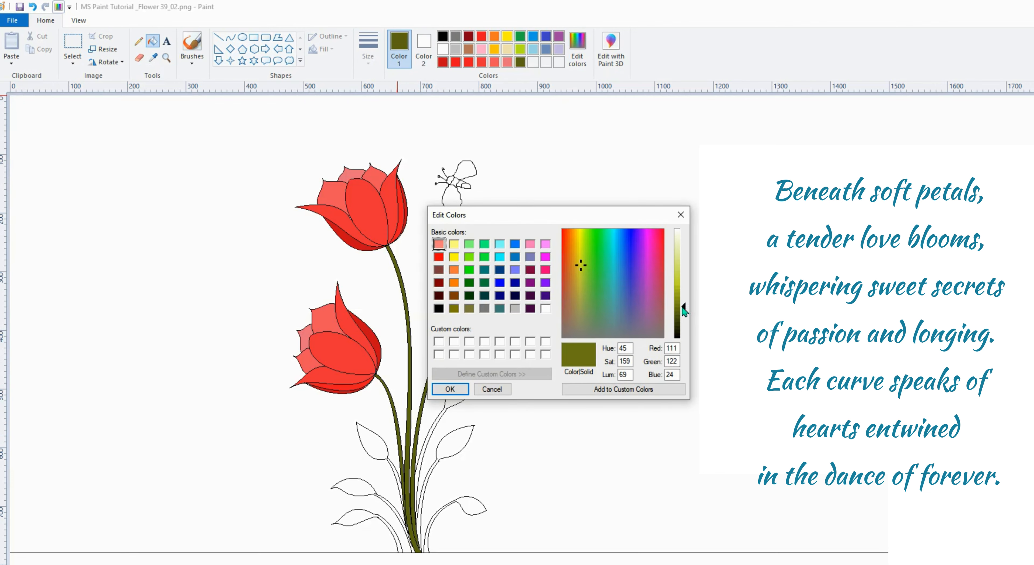
left_click_drag(685, 310, 684, 304)
left_click(594, 268)
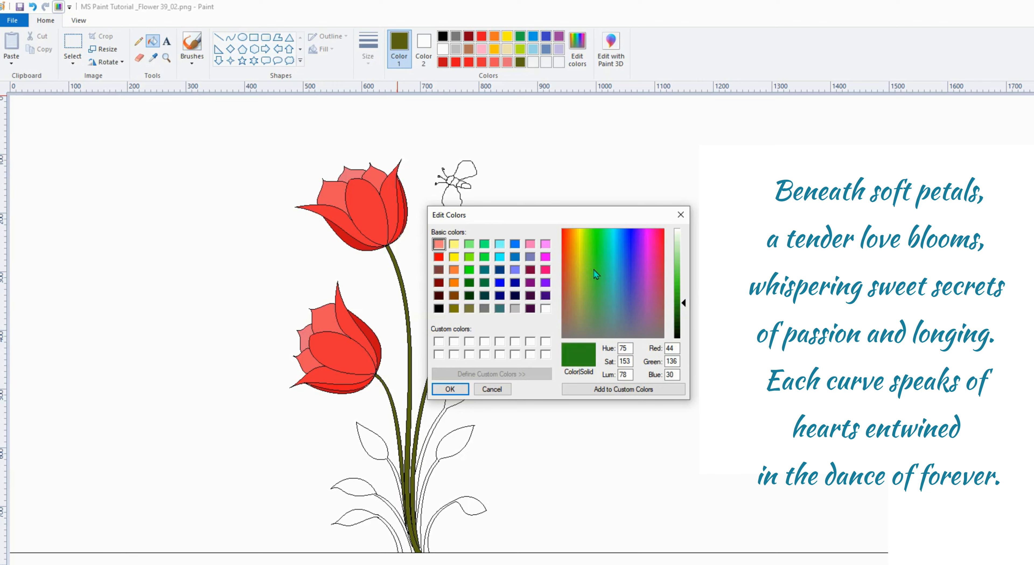
left_click_drag(594, 269, 592, 276)
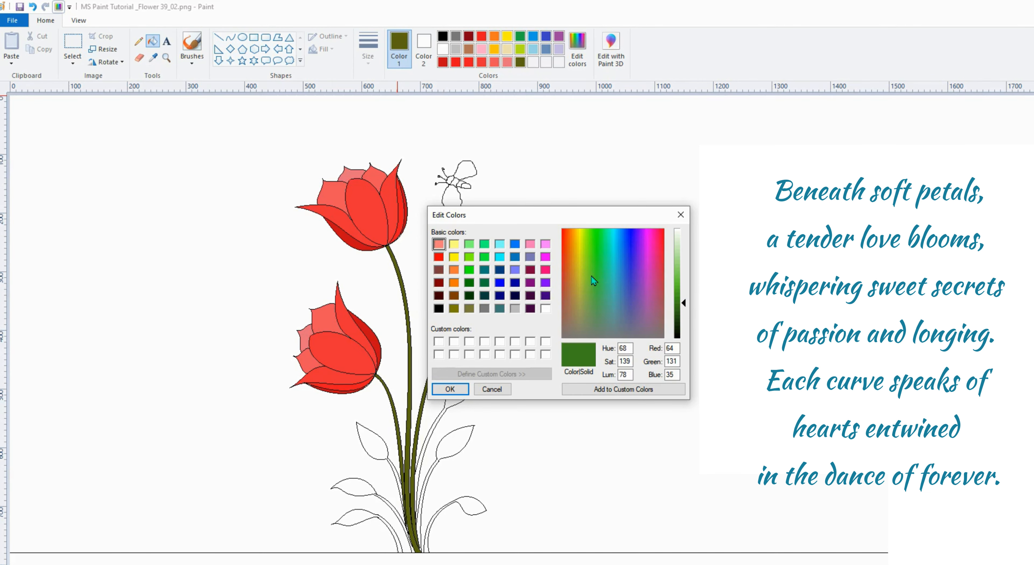
left_click(462, 389)
left_click(464, 385)
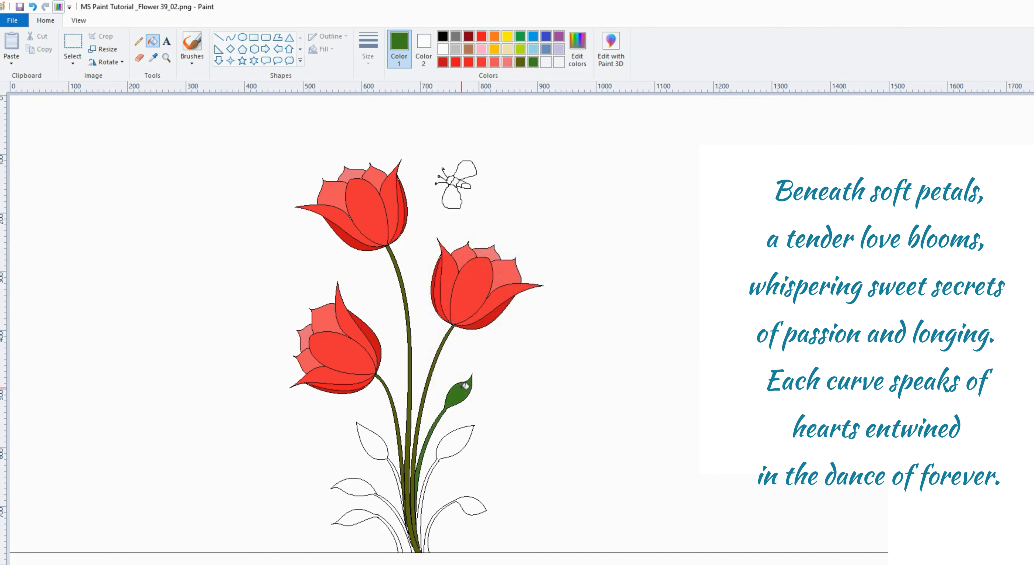
left_click(462, 435)
left_click(470, 506)
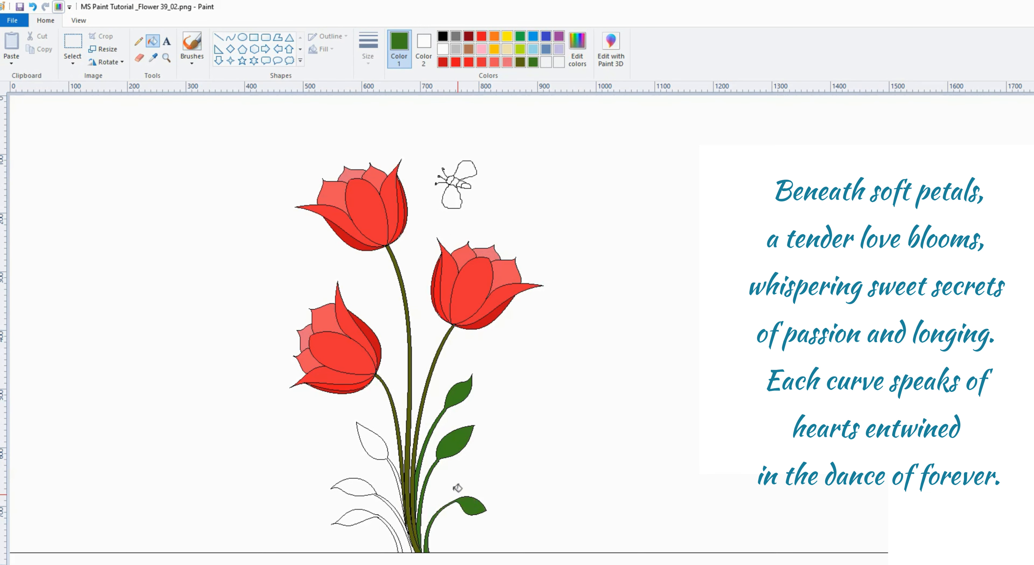
left_click(385, 442)
left_click(364, 491)
left_click(361, 514)
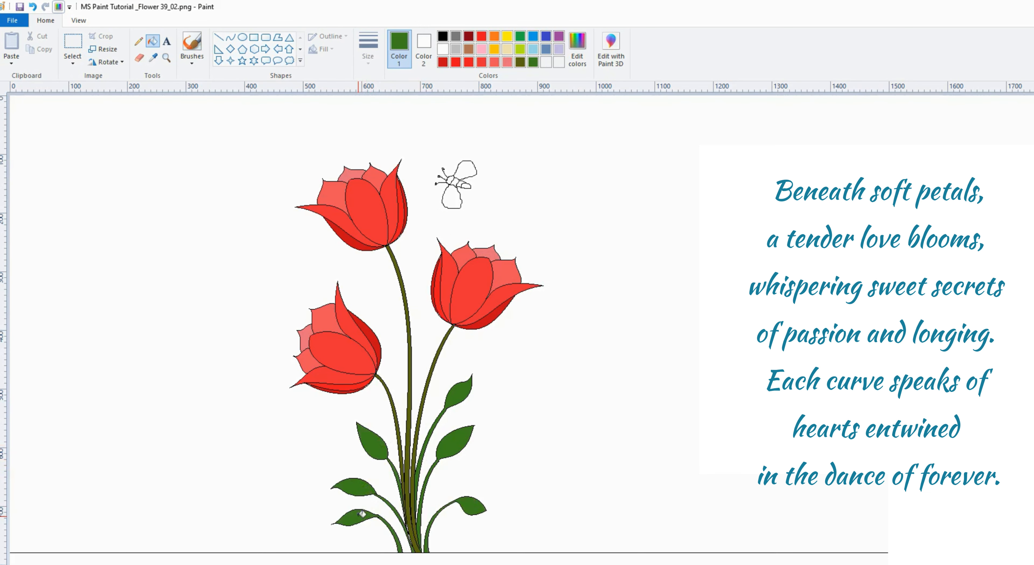
- Paint over the gaps where the stems meet at the bouquet's base with brush strokes in the dark olive stem colour
left_click(193, 63)
left_click(192, 126)
left_click(520, 62)
key("ctrl+z")
left_click(368, 57)
left_click(397, 84)
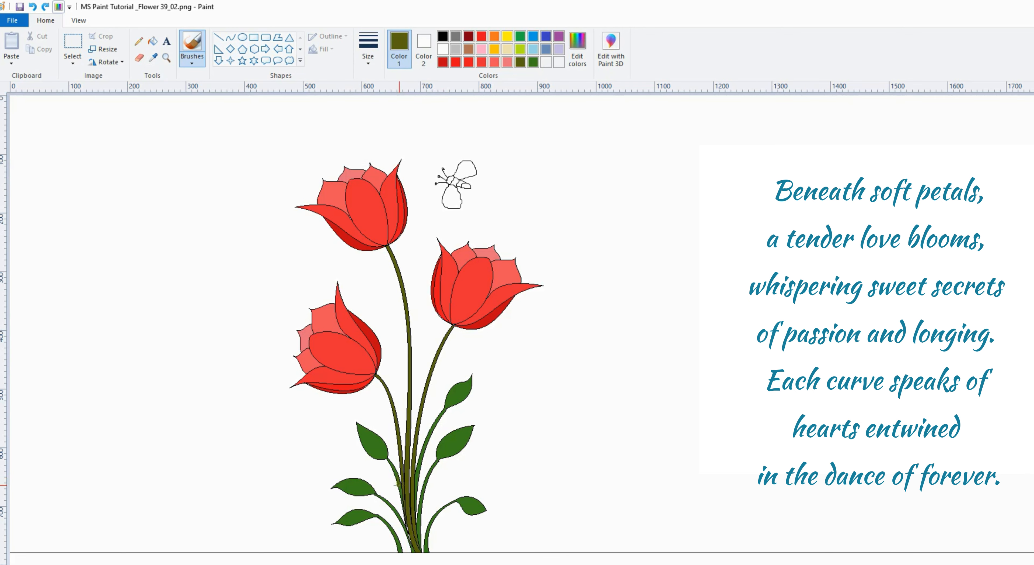
mouse_move(398, 484)
left_mouse_down()
mouse_move(406, 514)
mouse_move(393, 507)
mouse_move(406, 528)
mouse_move(389, 523)
mouse_move(399, 540)
mouse_move(429, 535)
mouse_move(427, 547)
left_mouse_up()
key("ctrl+z")
left_click_drag(429, 476, 423, 495)
left_click_drag(418, 531, 418, 543)
left_click_drag(424, 449, 418, 490)
key("ctrl+z")
left_click_drag(425, 441, 413, 503)
- Draw thin curved veins in a lighter green on the leaves on the bouquet's left side
left_click(231, 36)
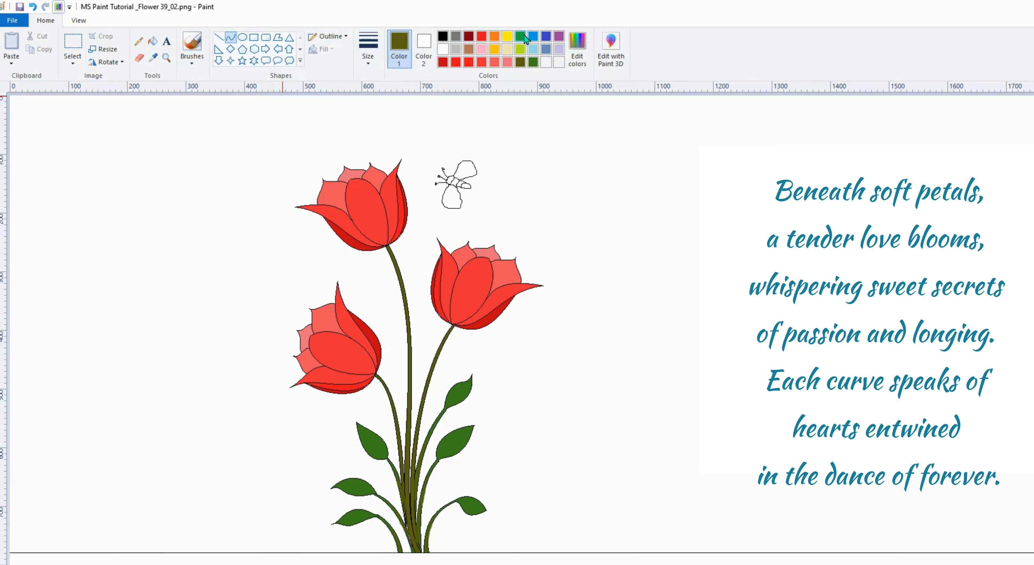
left_click(520, 36)
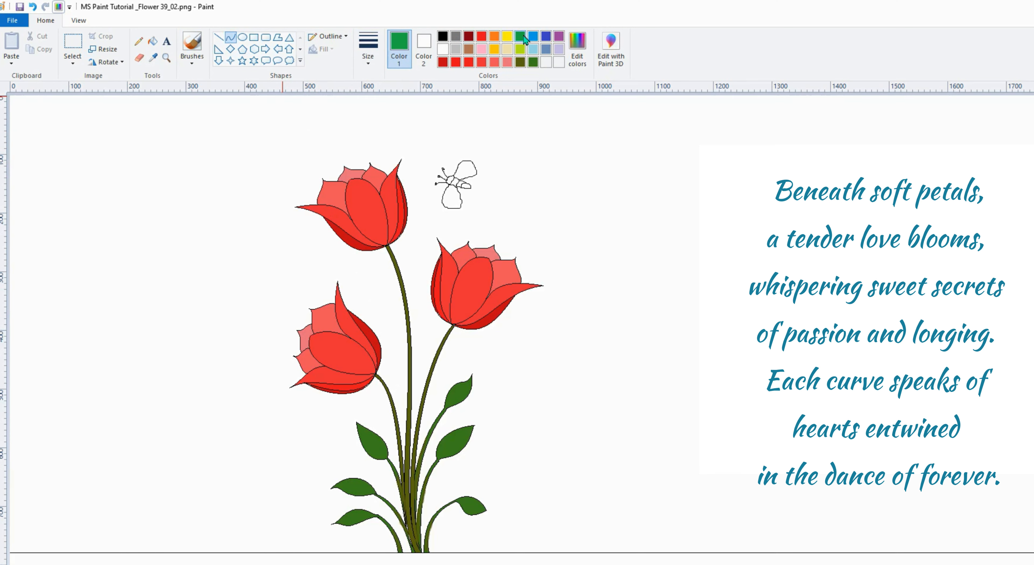
left_click(383, 455)
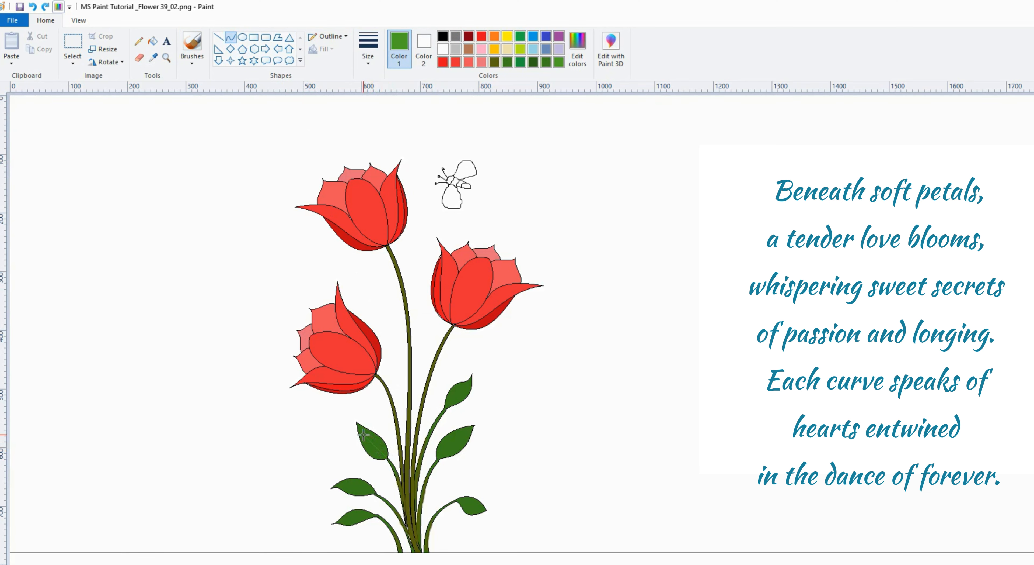
mouse_move(365, 433)
left_mouse_down()
mouse_move(385, 449)
mouse_move(371, 447)
left_mouse_up()
left_click(370, 447)
left_click_drag(374, 494, 346, 487)
left_click(364, 486)
- Draw matching lighter green curved veins on the three leaves on the bouquet's right side
mouse_move(485, 510)
left_mouse_down()
mouse_move(470, 500)
mouse_move(468, 513)
left_mouse_up()
left_click_drag(440, 458, 466, 426)
left_click_drag(449, 441, 447, 436)
left_click_drag(457, 436, 461, 440)
mouse_move(447, 408)
left_mouse_down()
mouse_move(467, 385)
mouse_move(454, 392)
left_mouse_up()
left_click_drag(462, 392, 464, 397)
- Mix a darker red and draw thin curved veins on the top tulip's central and right petals
left_click(481, 62)
left_click(482, 36)
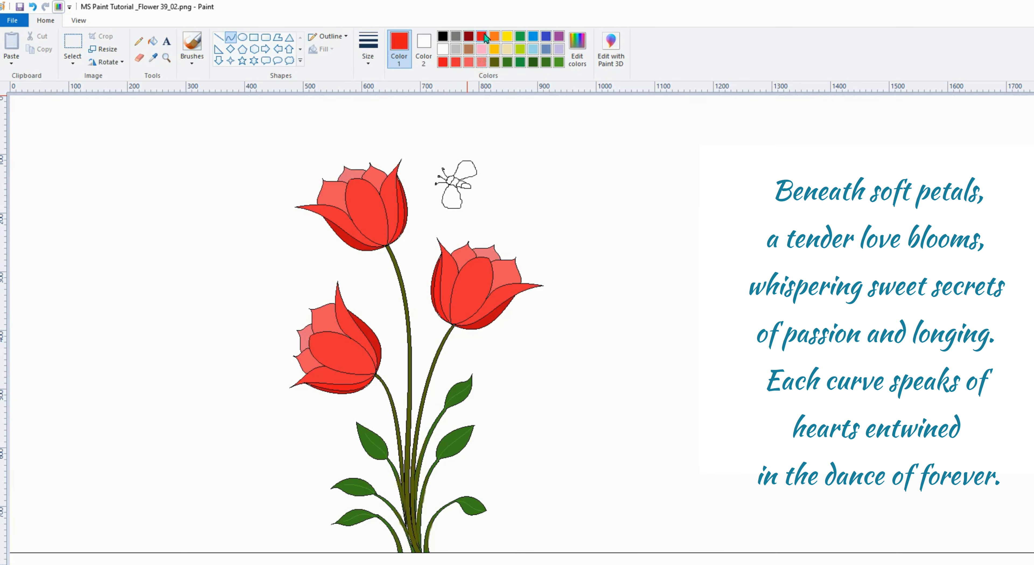
left_click(583, 48)
left_click(678, 295)
left_click(450, 389)
left_click_drag(364, 206, 384, 238)
left_click_drag(372, 219, 373, 217)
mouse_move(379, 228)
left_mouse_down()
mouse_move(387, 245)
mouse_move(366, 229)
mouse_move(369, 239)
mouse_move(387, 233)
mouse_move(388, 244)
mouse_move(388, 228)
left_mouse_up()
left_click_drag(390, 206, 389, 243)
left_click_drag(401, 213, 393, 242)
- Add dark red curved veins to the top tulip's left and back petals
left_click_drag(349, 218, 385, 245)
left_click_drag(340, 218, 384, 246)
mouse_move(338, 185)
left_mouse_down()
mouse_move(348, 210)
mouse_move(351, 177)
mouse_move(380, 192)
left_mouse_up()
left_click_drag(376, 175, 379, 190)
left_click_drag(381, 175, 379, 186)
- Draw dark red curved veins on the right tulip's central, left and back petals
left_click_drag(472, 283, 455, 324)
left_click_drag(466, 304, 468, 306)
mouse_move(460, 284)
left_mouse_down()
mouse_move(453, 324)
mouse_move(453, 300)
mouse_move(471, 326)
mouse_move(478, 323)
mouse_move(446, 272)
left_mouse_up()
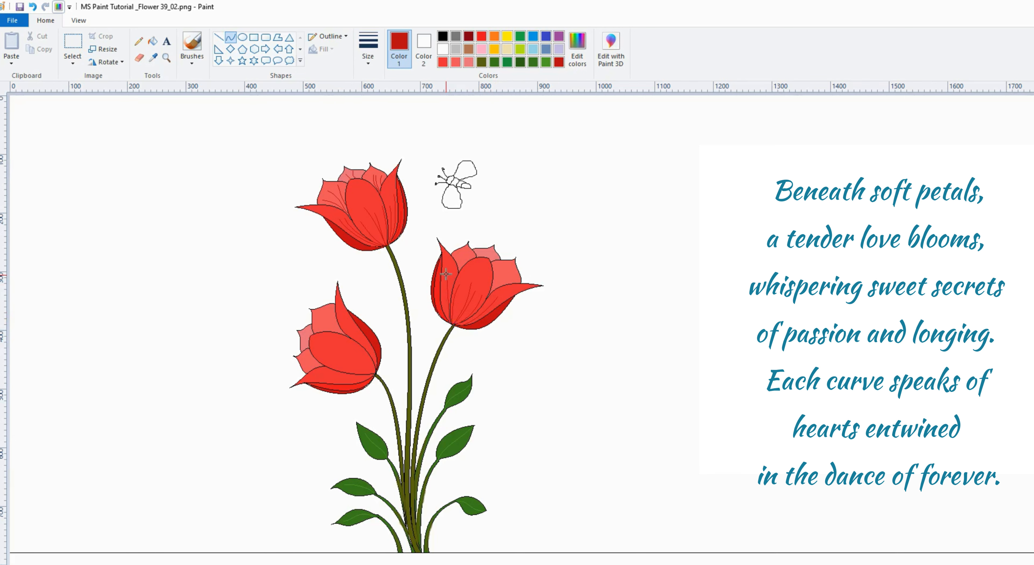
mouse_move(449, 308)
left_mouse_down()
mouse_move(449, 275)
mouse_move(447, 298)
left_mouse_up()
left_click_drag(462, 252, 487, 258)
key("ctrl+z")
- Draw dark red curved veins on the lower-left tulip's petals, fanning out from the stem joint
left_click_drag(376, 372, 334, 349)
left_click_drag(375, 372, 329, 360)
left_click_drag(376, 371, 347, 351)
left_click_drag(374, 374, 317, 376)
left_click_drag(374, 375, 326, 380)
left_click_drag(376, 370, 349, 318)
left_click_drag(376, 370, 324, 318)
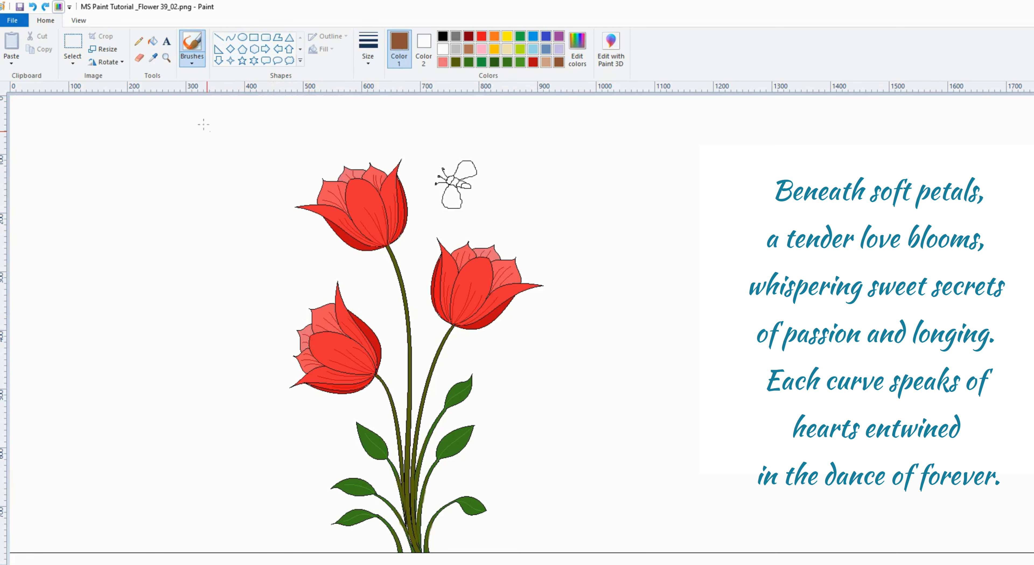
- Fill both of the insect's wings with brown
left_click(153, 41)
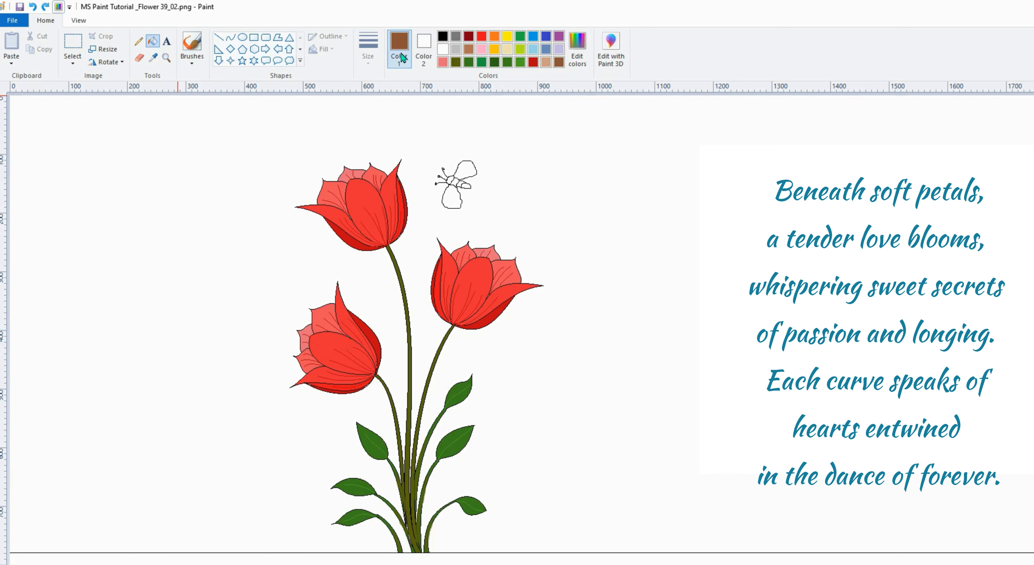
left_click(454, 196)
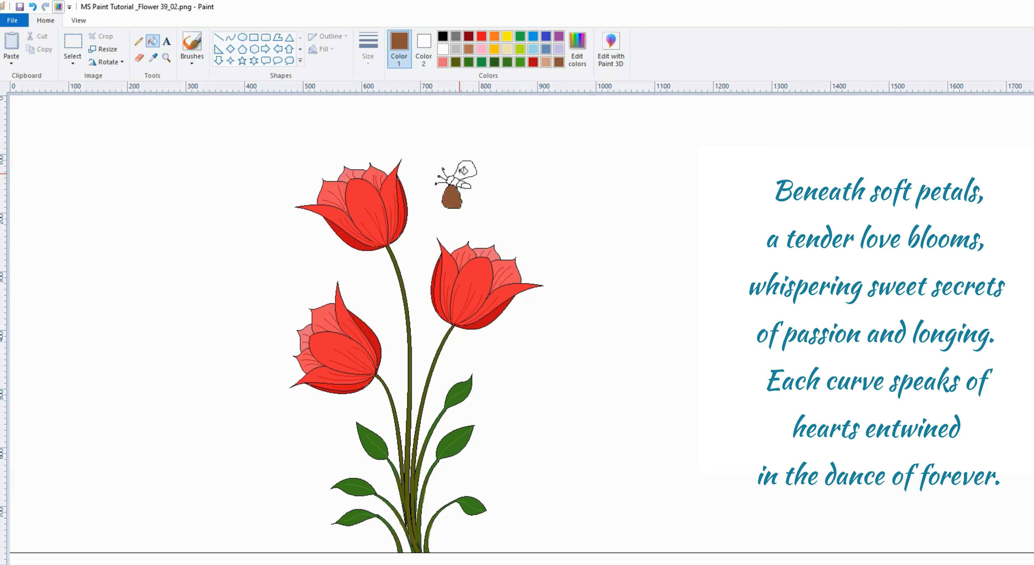
left_click(464, 168)
- Fill the insect's body segments with yellow and its head and stripe with black
left_click(495, 36)
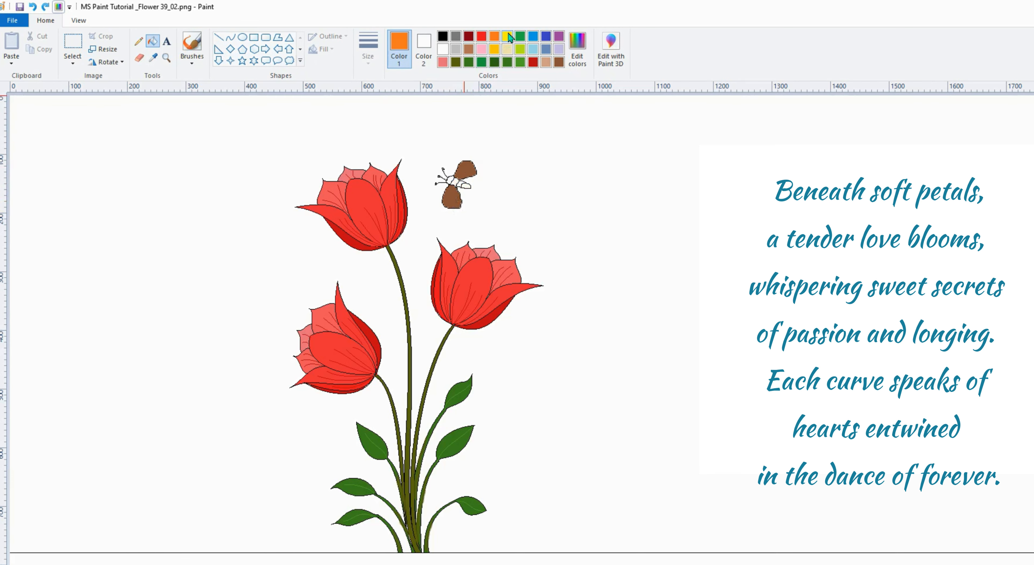
left_click(507, 36)
left_click(456, 182)
left_click(443, 37)
left_click(451, 177)
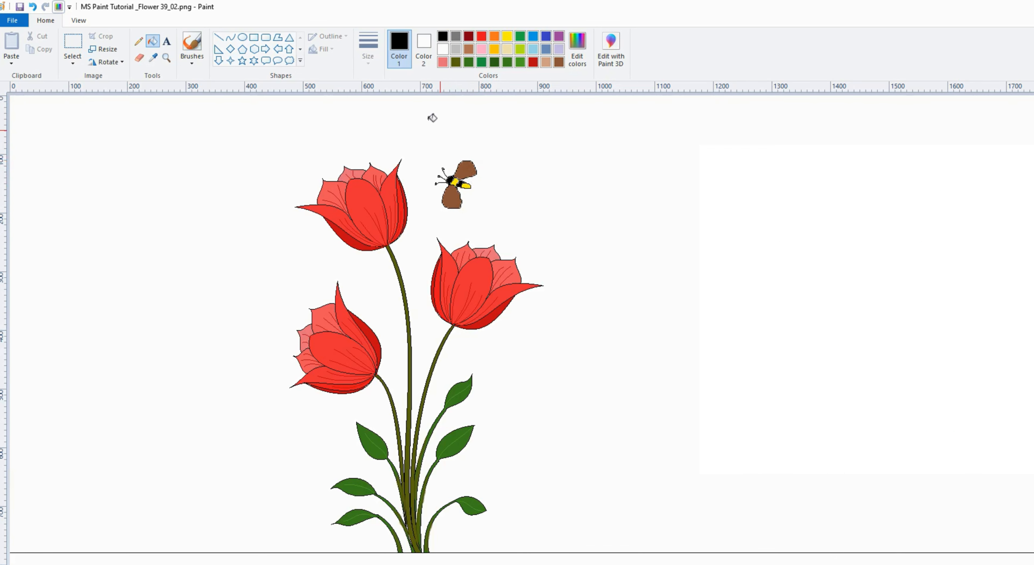
- Draw thin black lines for the insect's legs and the veins on its lower wing
left_click(219, 38)
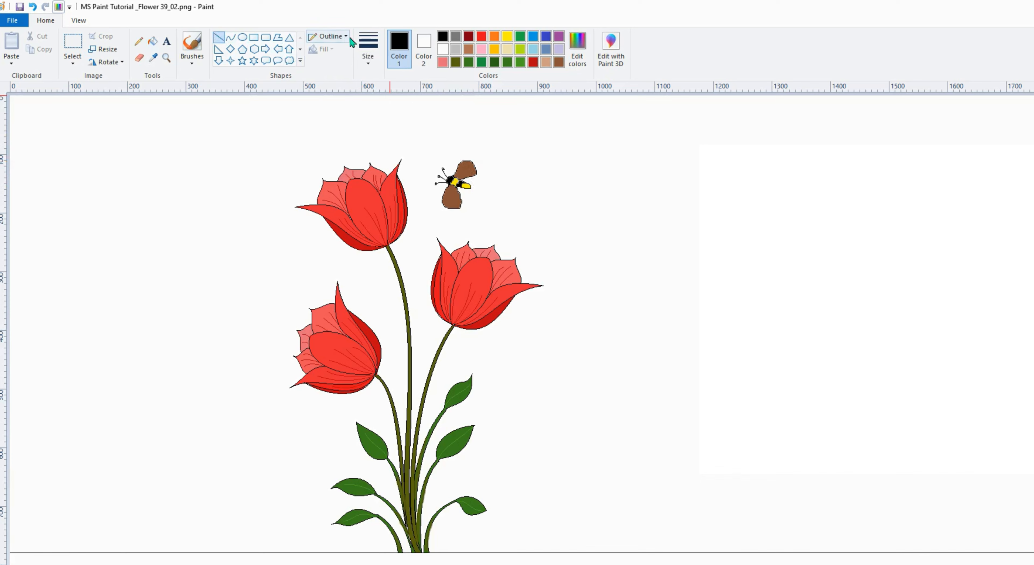
left_click(368, 49)
left_click(392, 88)
mouse_move(463, 182)
left_mouse_down()
mouse_move(472, 180)
mouse_move(467, 193)
mouse_move(473, 183)
left_mouse_up()
left_click(139, 41)
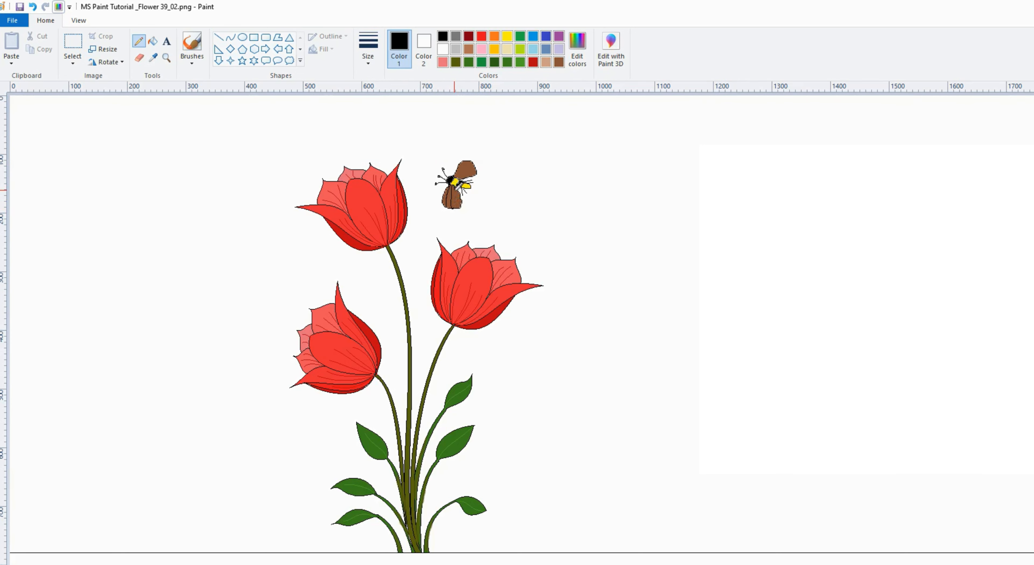